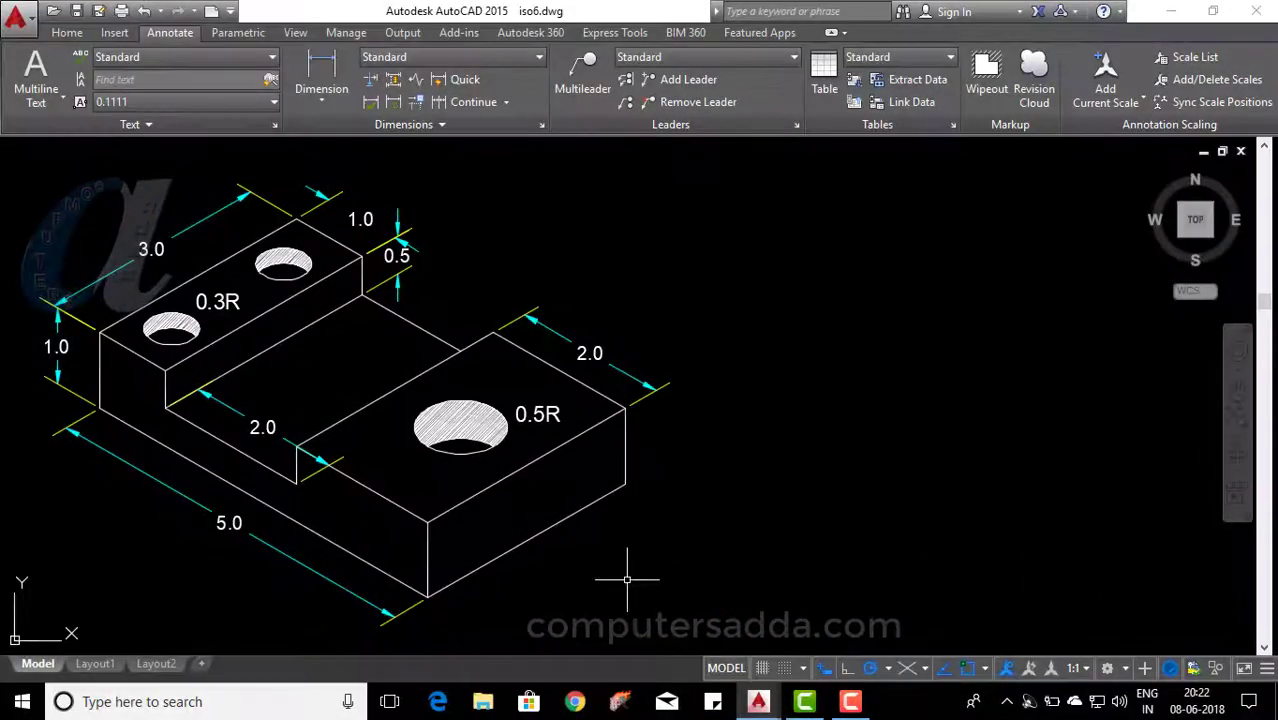
Start the outline beside the reference with a 5-unit base edge at 150° and a 1-unit vertical edge.
{"action": "left_click", "coordinate": [427, 597]}
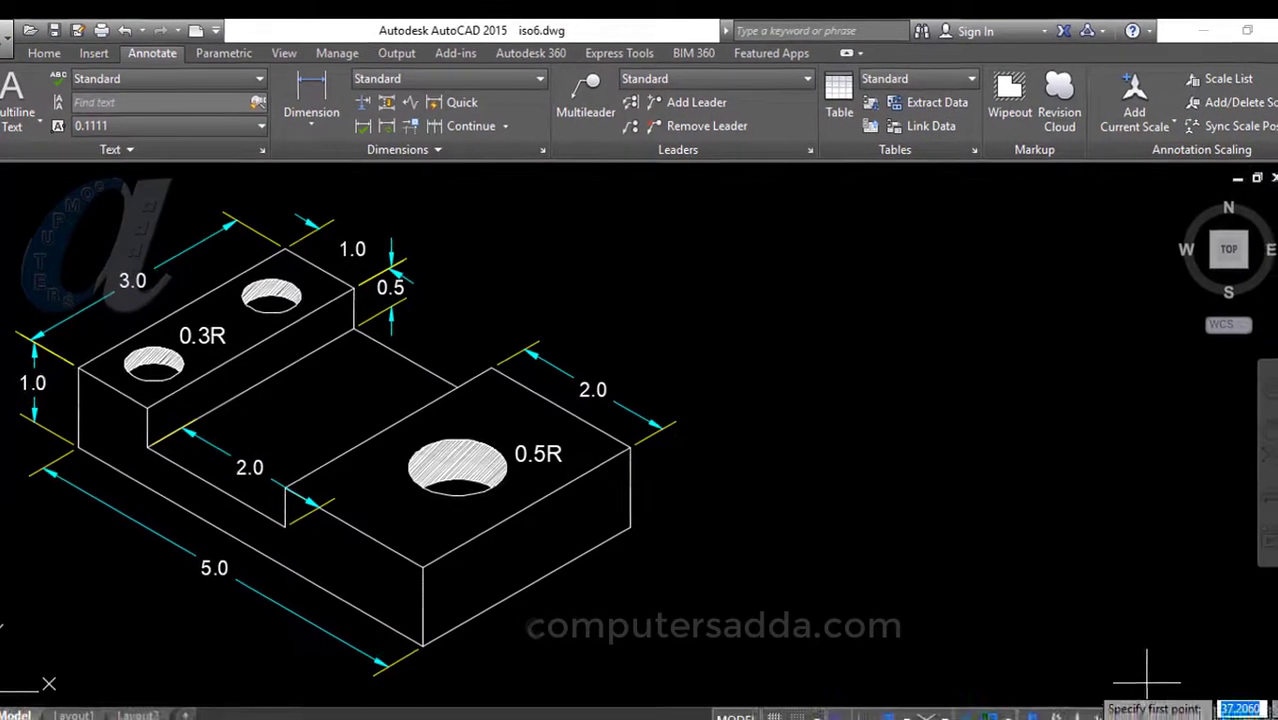
{"action": "left_click", "coordinate": [1147, 683]}
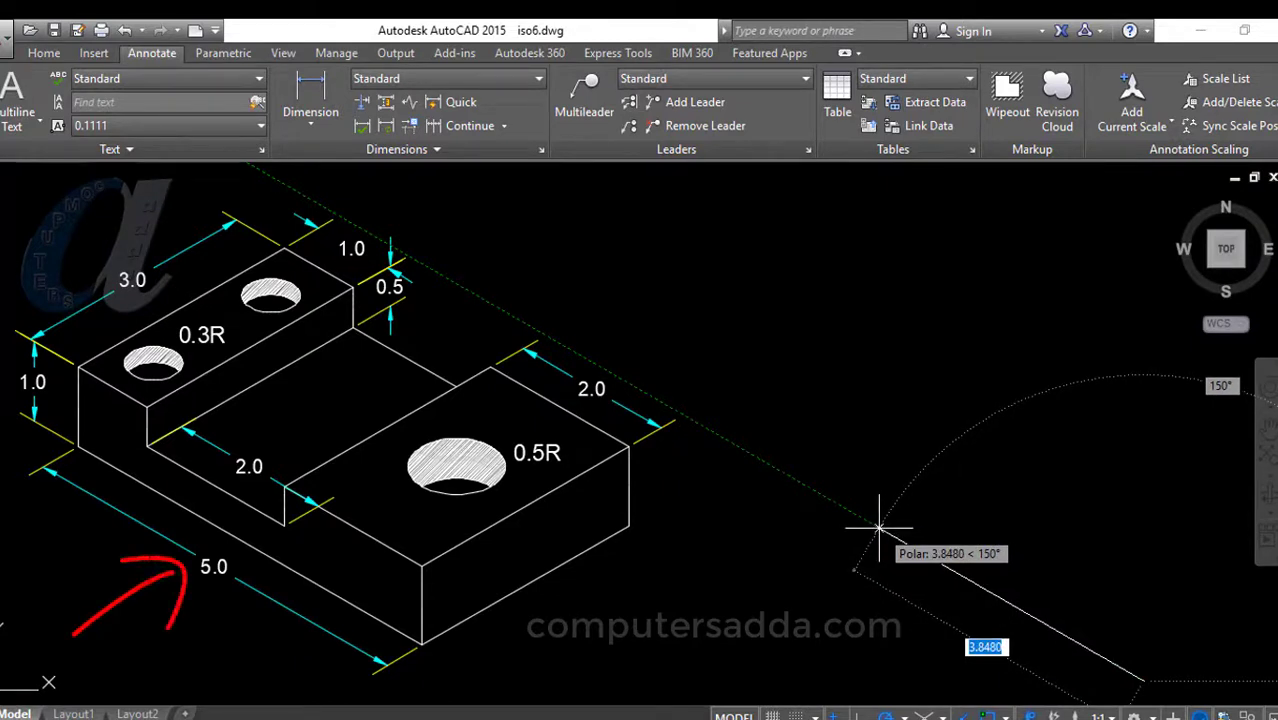
{"action": "type", "text": "5"}
{"action": "key", "text": "Return"}
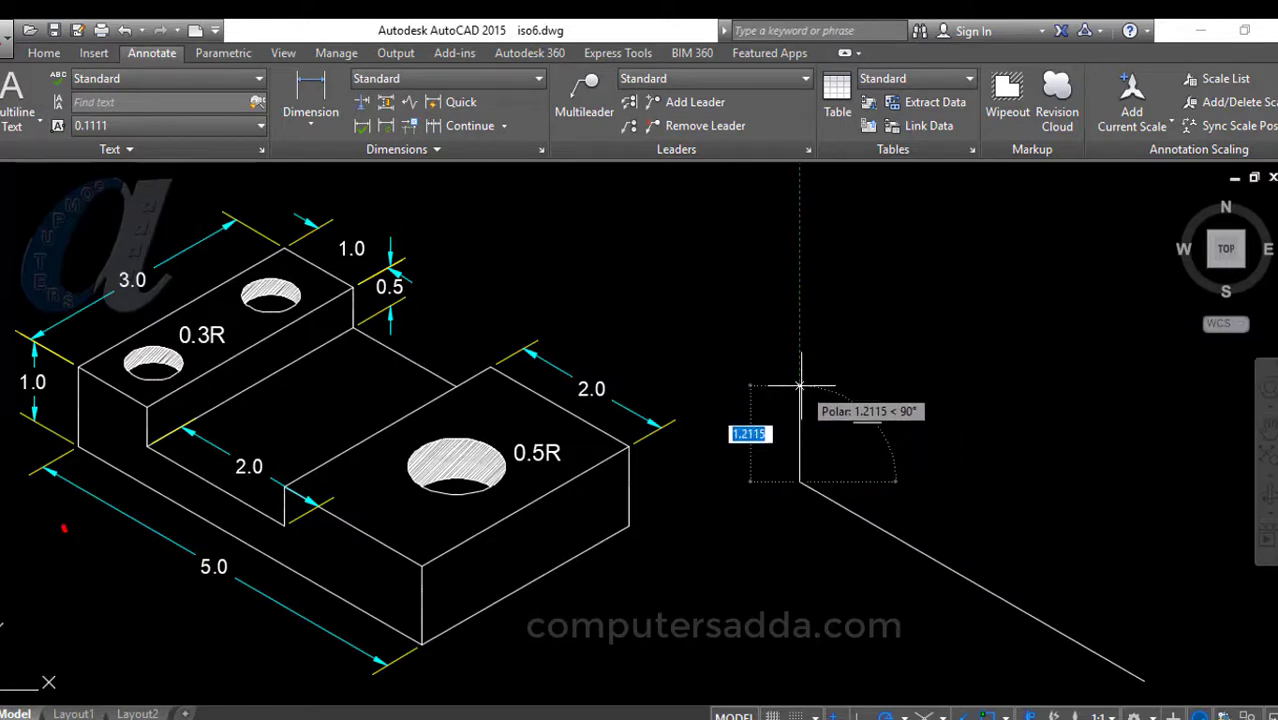
{"action": "type", "text": "1"}
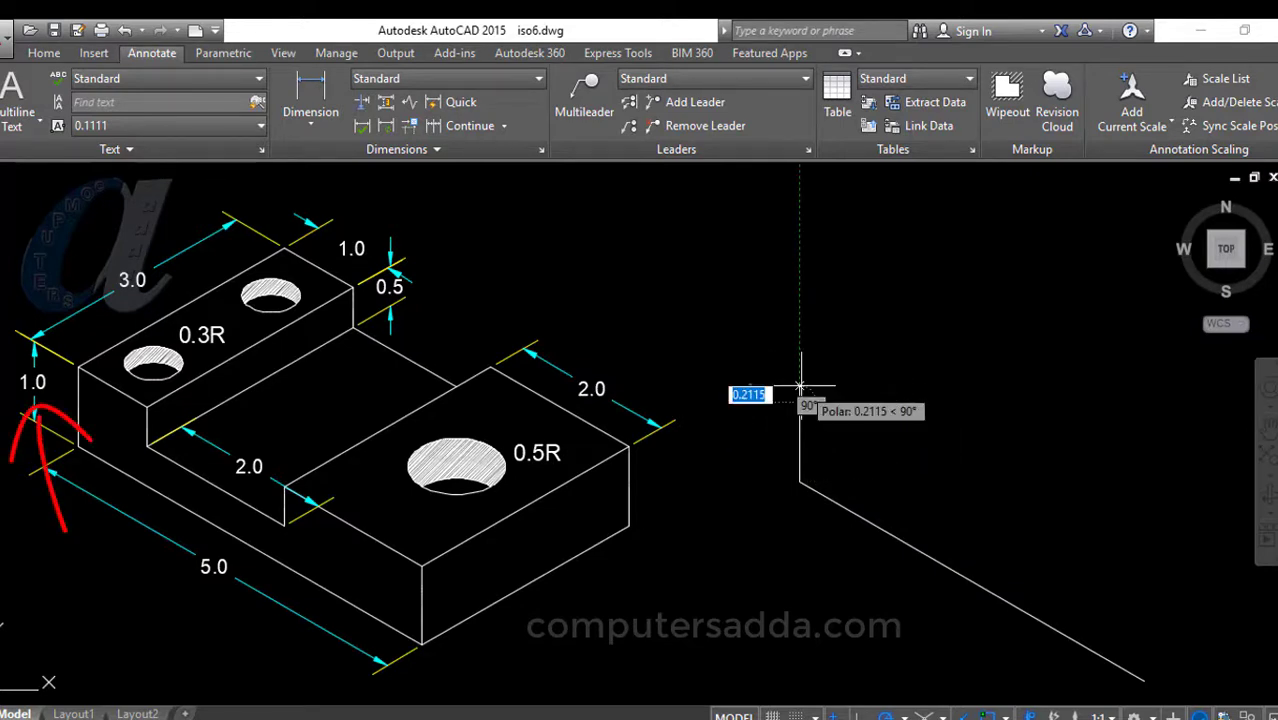
{"action": "key", "text": "Return"}
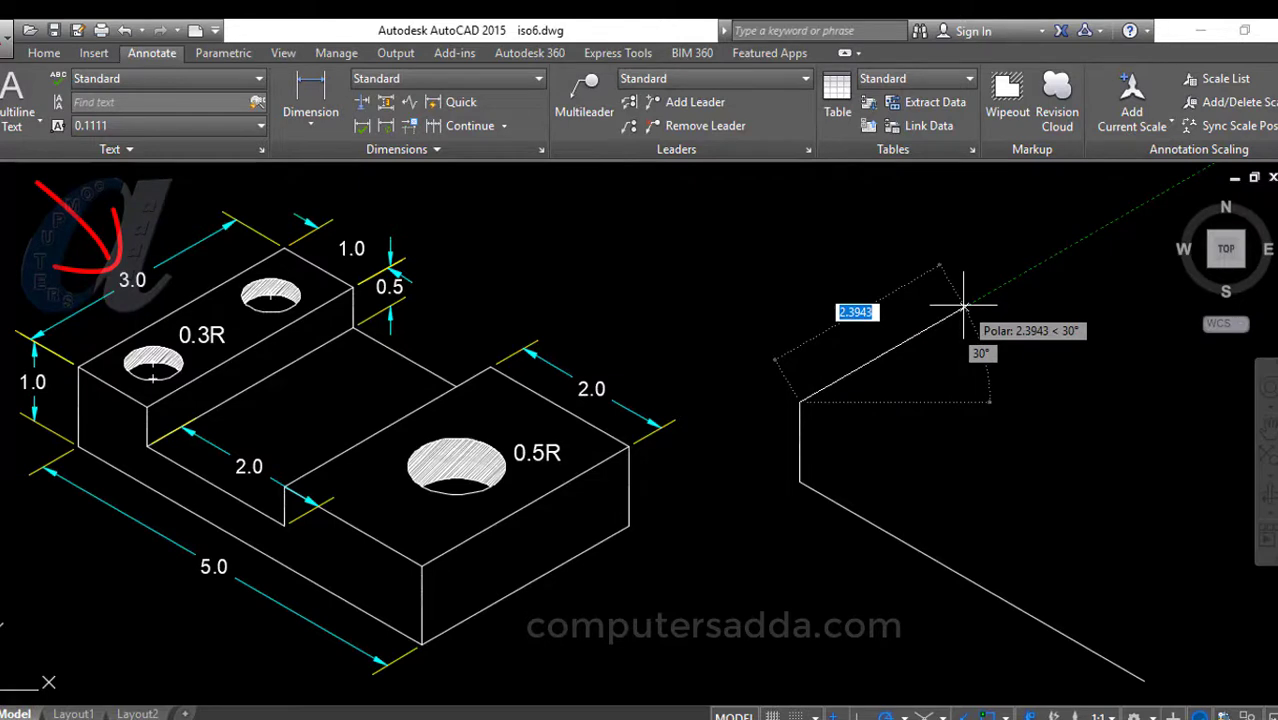
Draw the 3 by 1 top face edges and close the step with a final 1-unit edge.
{"action": "key", "text": "Return"}
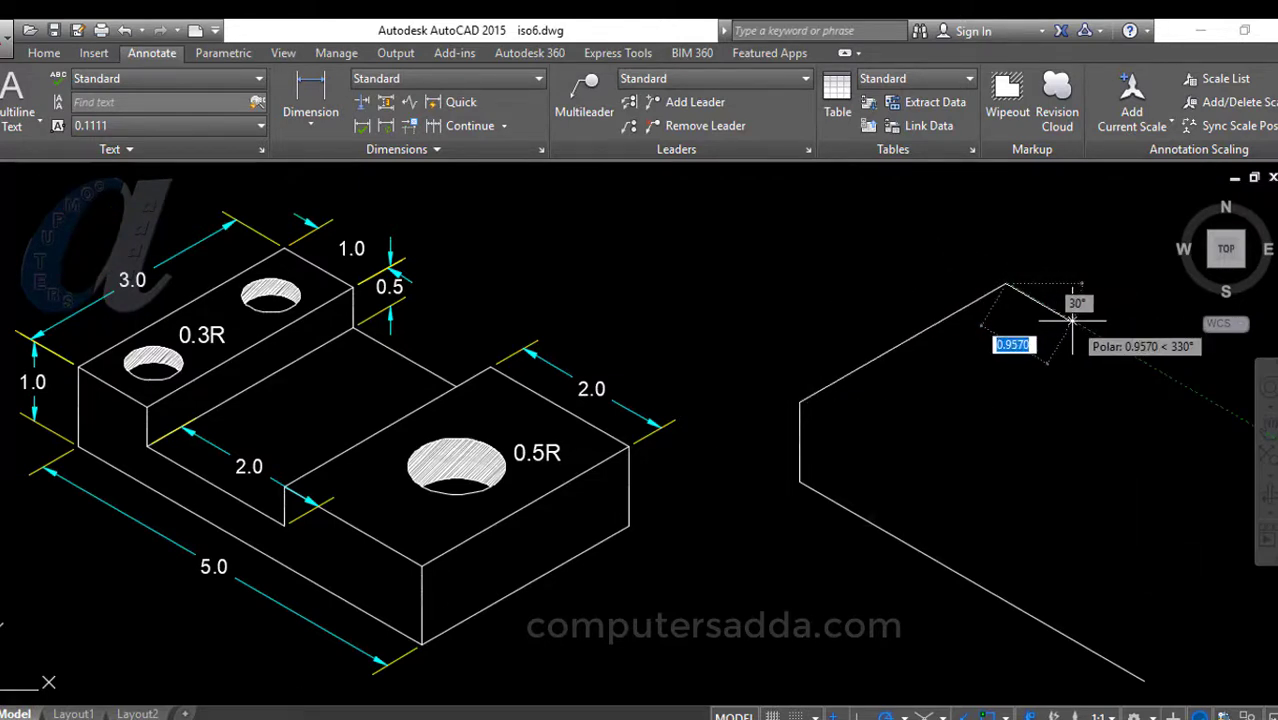
{"action": "type", "text": "1"}
{"action": "key", "text": "Return"}
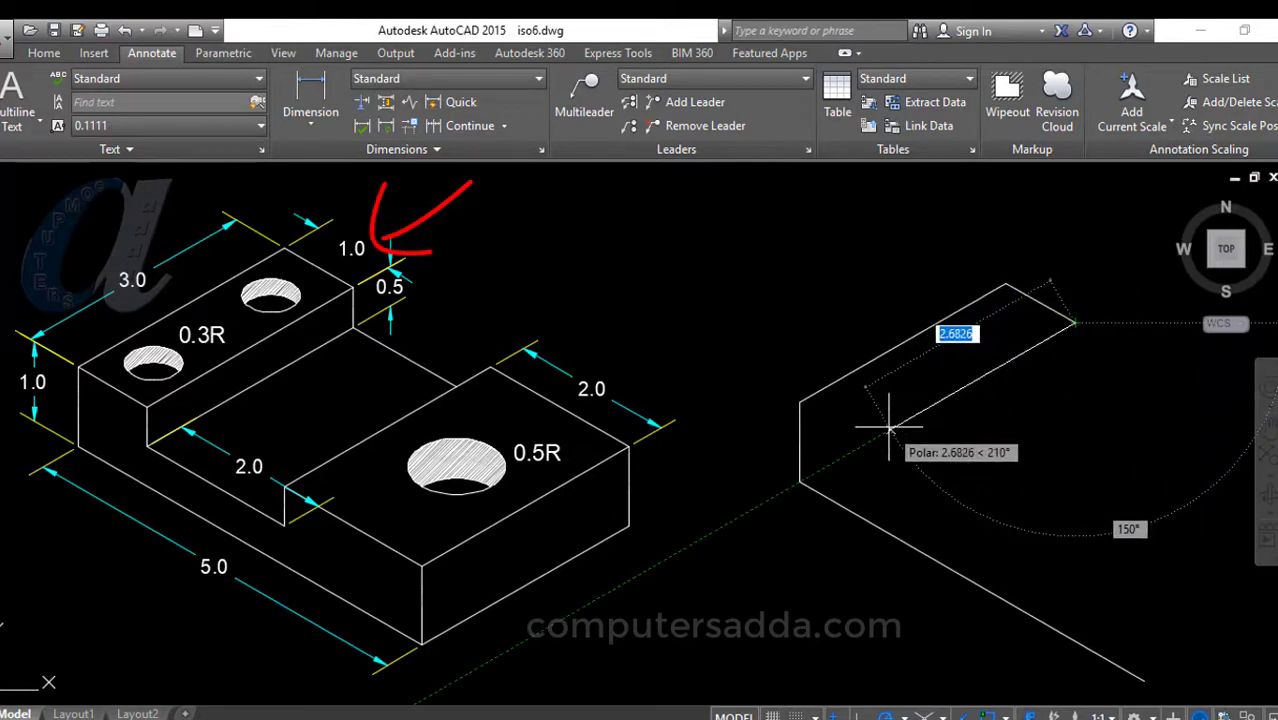
{"action": "type", "text": "3"}
{"action": "key", "text": "Return"}
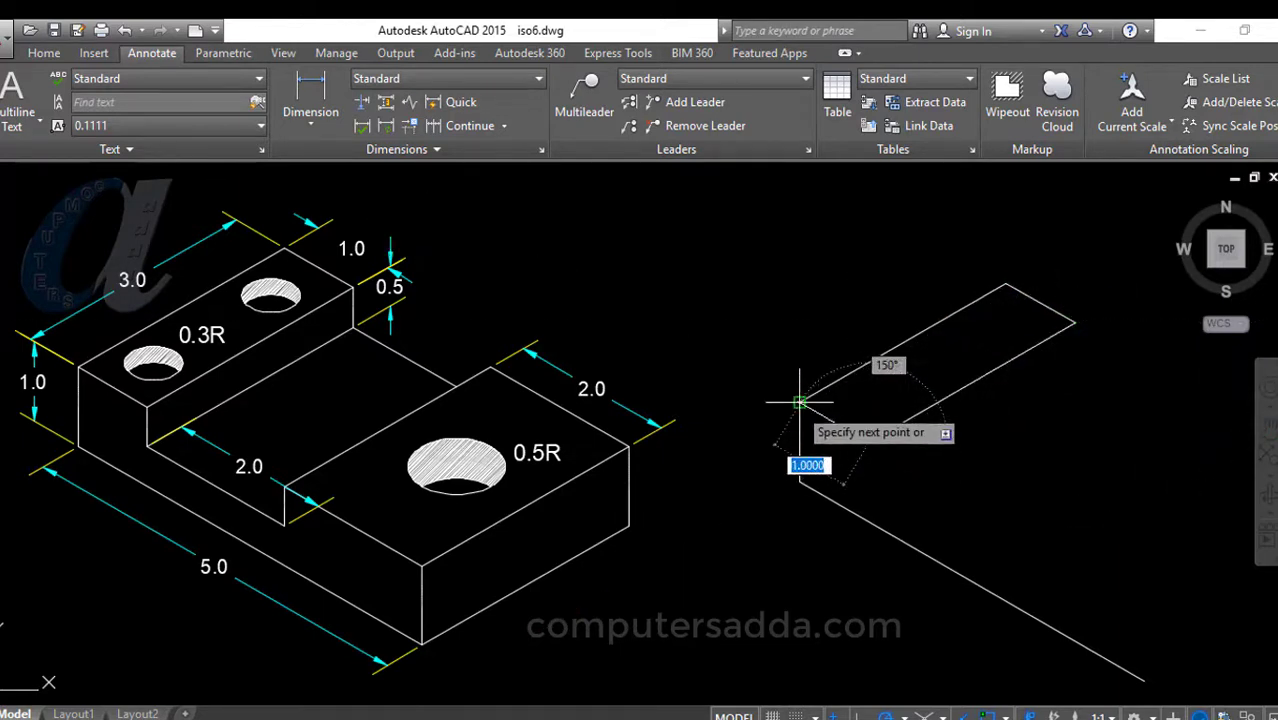
{"action": "type", "text": "1"}
{"action": "key", "text": "Return"}
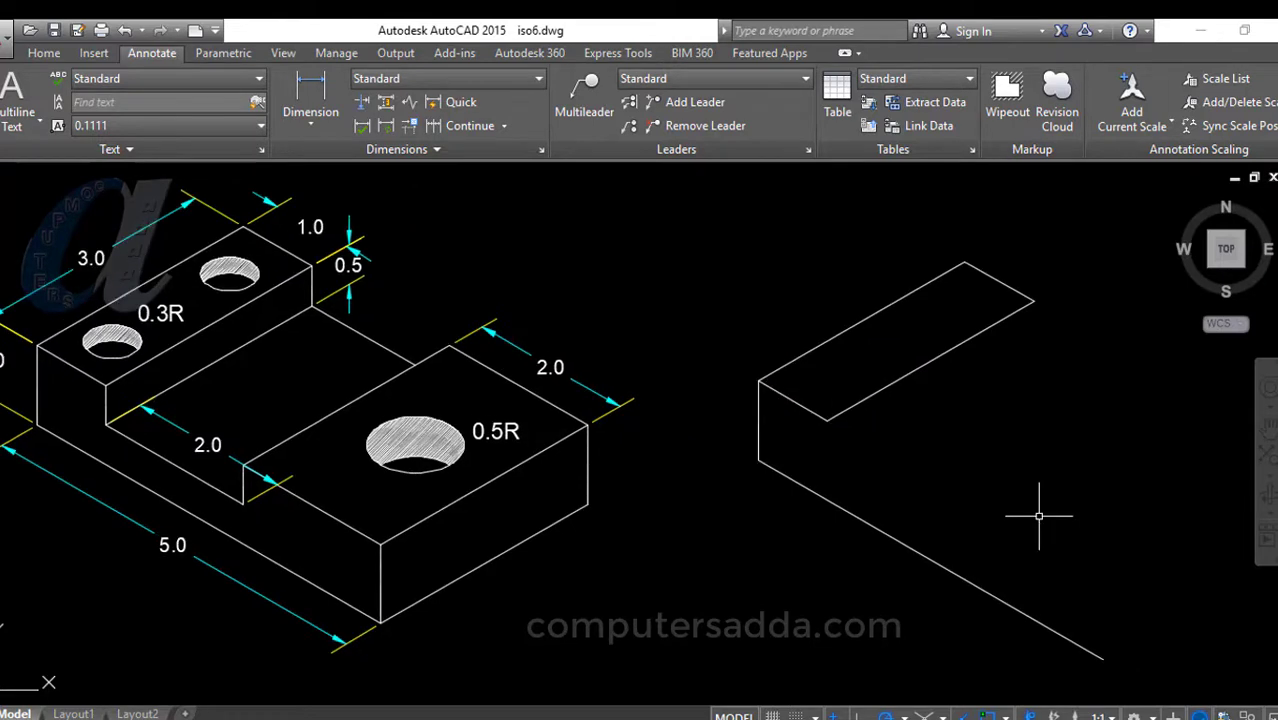
From the step's front corner, draw a 0.5 drop, a 2-unit floor edge at 330° and a 1-unit rise.
{"action": "type", "text": "l"}
{"action": "key", "text": "Return"}
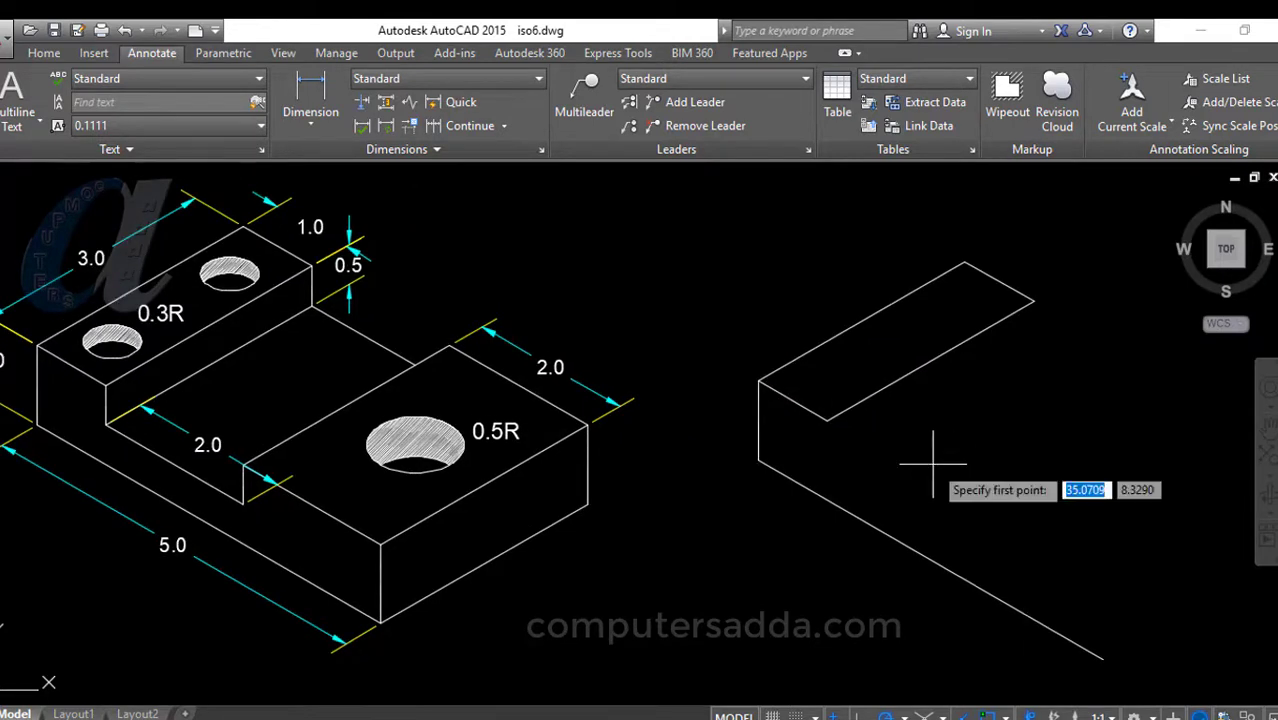
{"action": "left_click", "coordinate": [824, 419]}
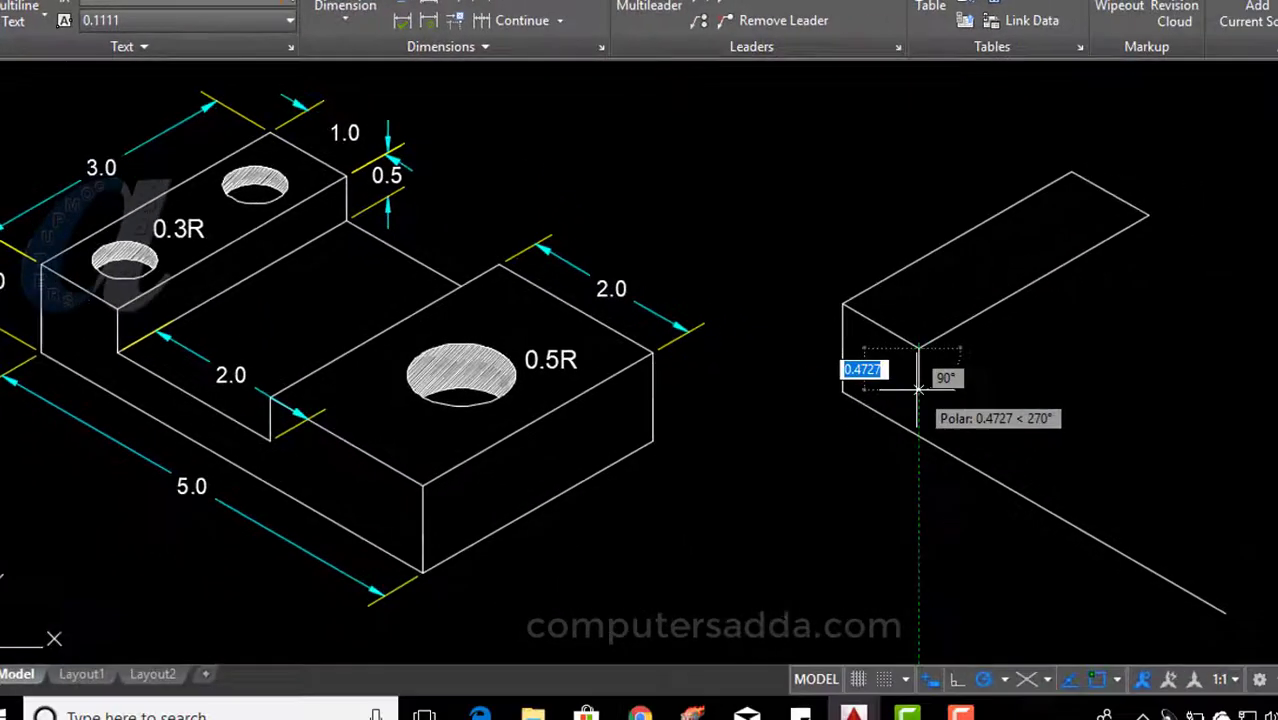
{"action": "type", "text": "5"}
{"action": "key", "text": "Return"}
{"action": "type", "text": "2"}
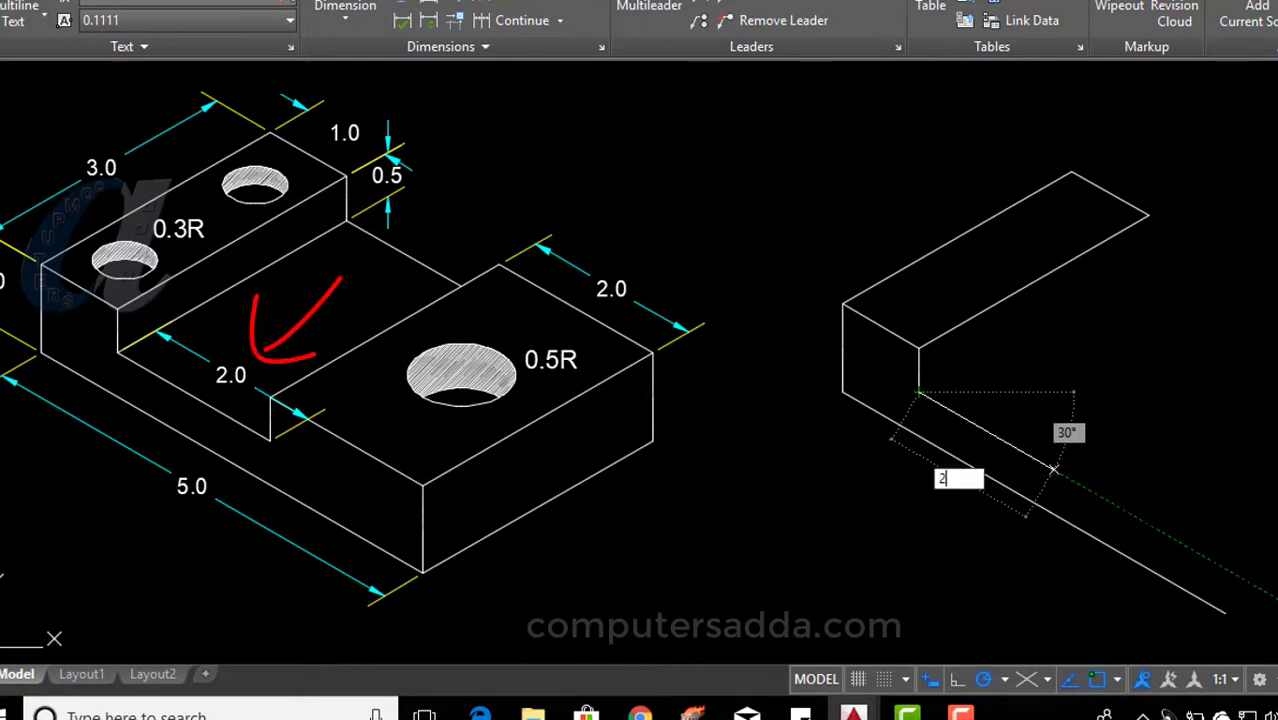
{"action": "key", "text": "Return"}
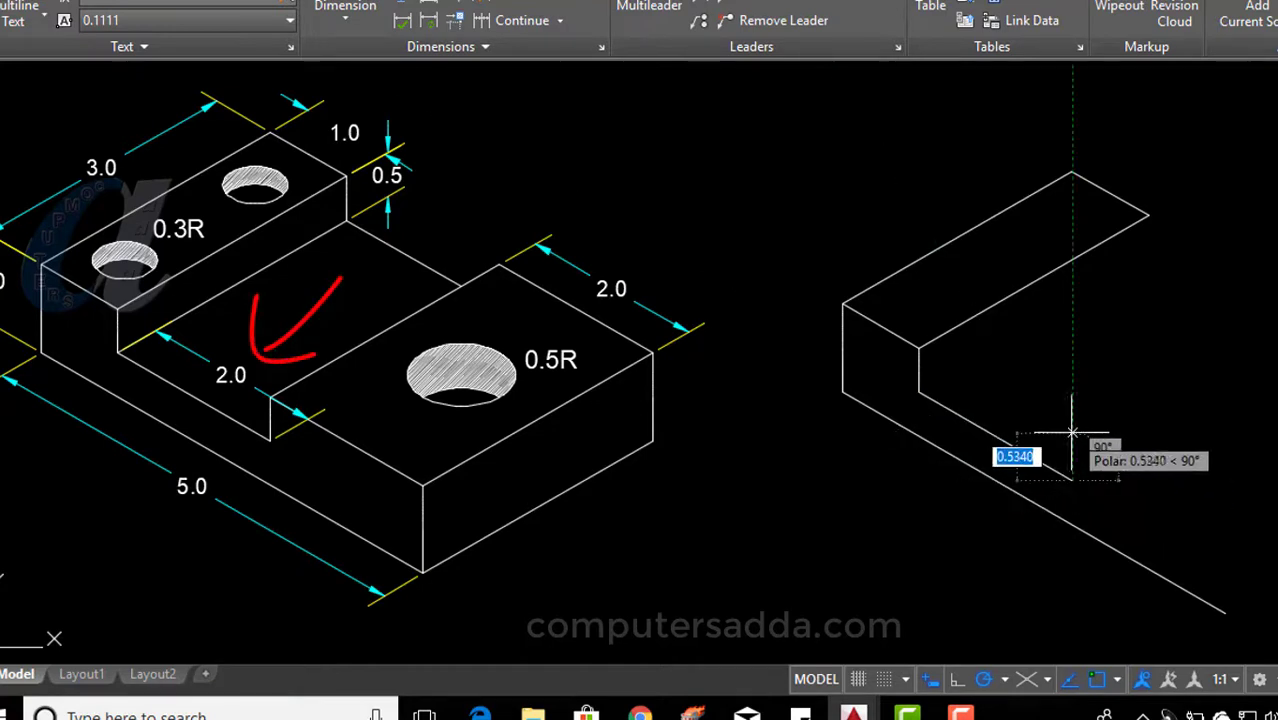
{"action": "type", "text": "1"}
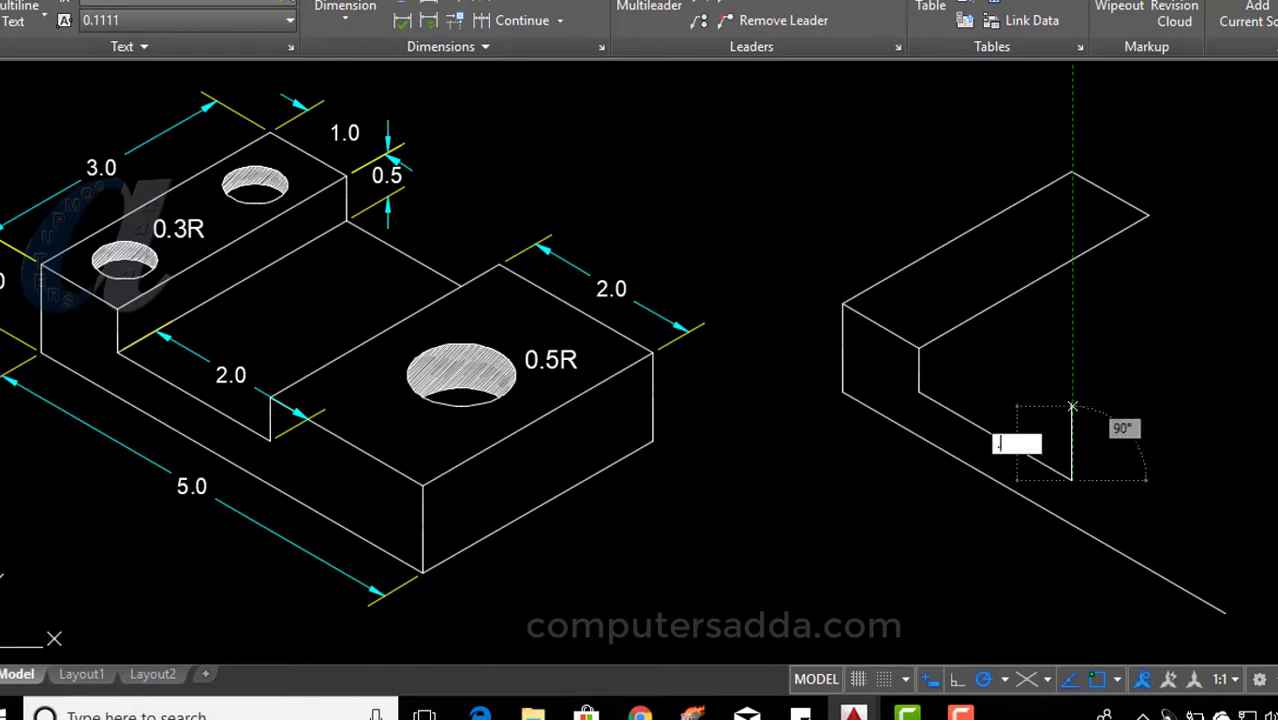
{"action": "key", "text": "Return"}
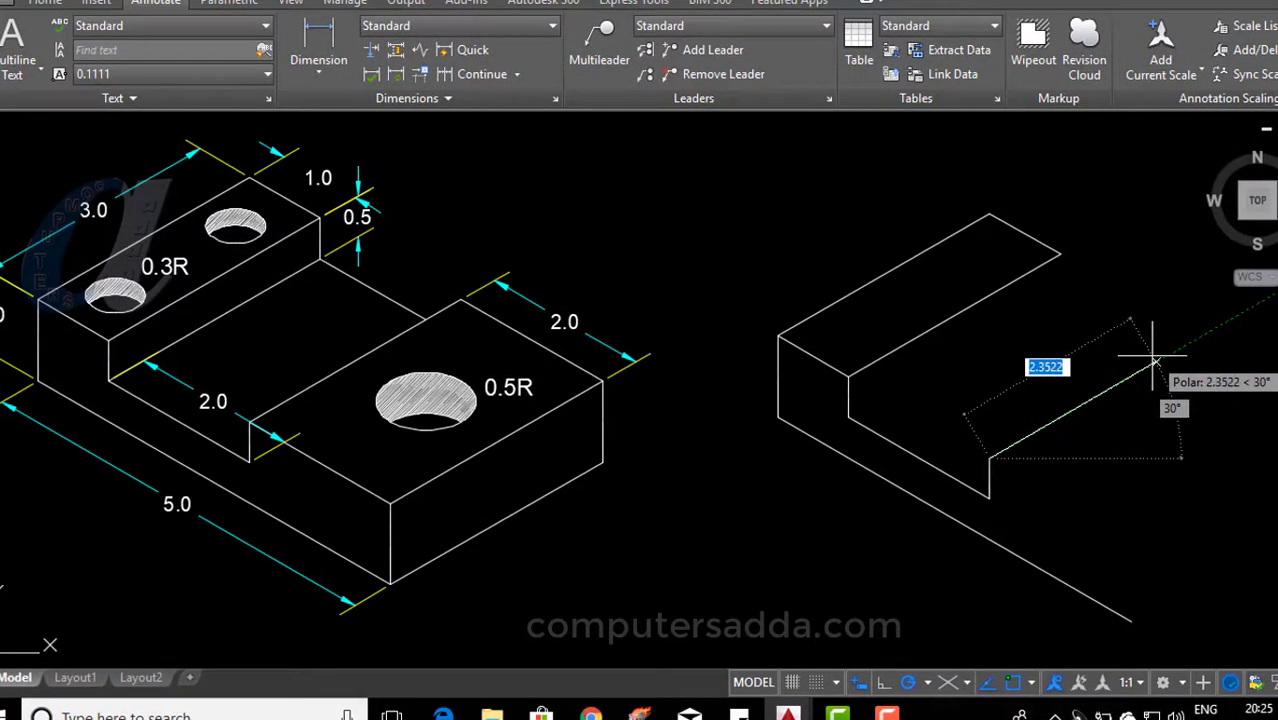
{"action": "type", "text": "3"}
Draw the right block's 3 by 2 top face and drop its front vertical edge to the base.
{"action": "key", "text": "Return"}
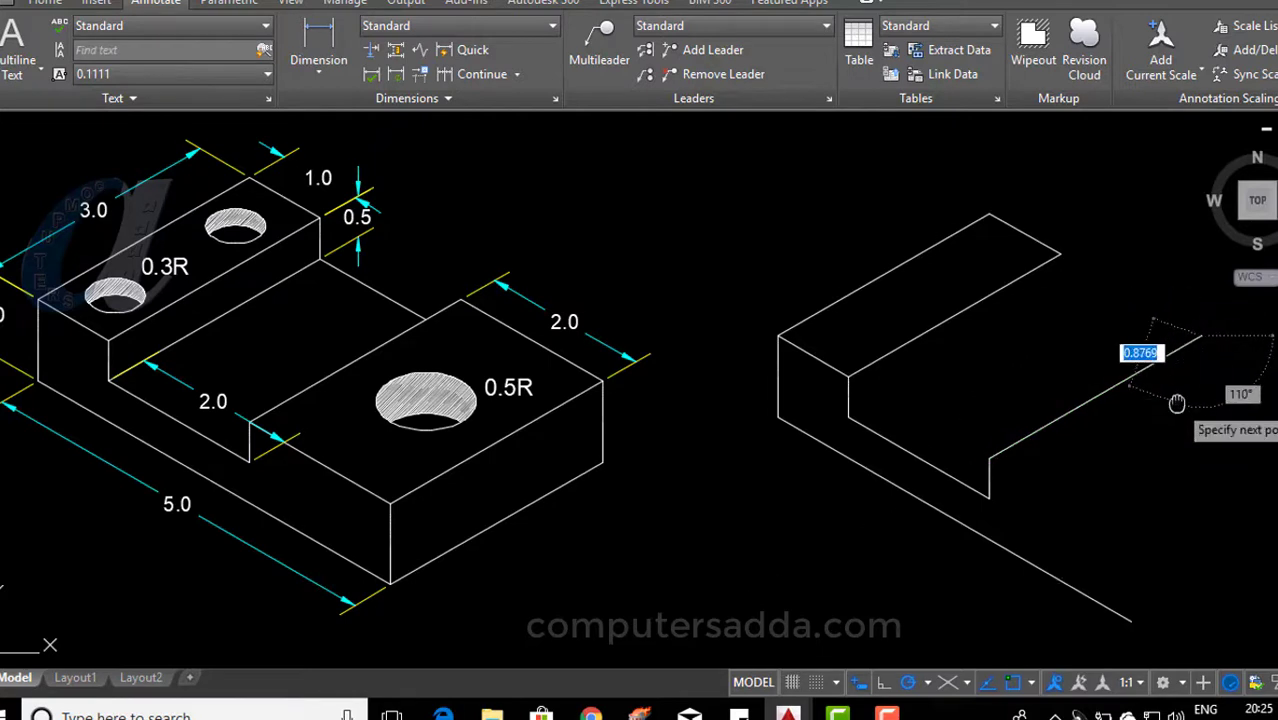
{"action": "mouse_move", "coordinate": [1175, 403]}
{"action": "middle_mouse_down"}
{"action": "mouse_move", "coordinate": [1104, 373]}
{"action": "mouse_move", "coordinate": [1052, 370]}
{"action": "middle_mouse_up"}
{"action": "type", "text": "2"}
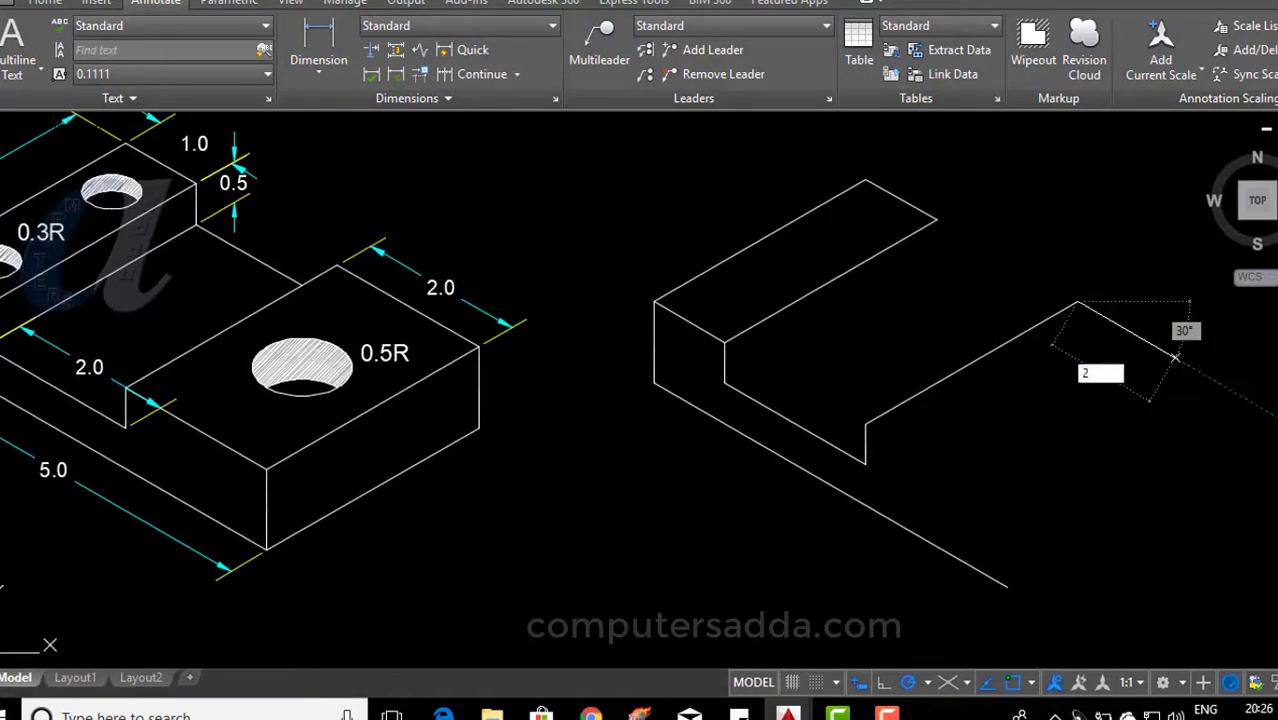
{"action": "key", "text": "Return"}
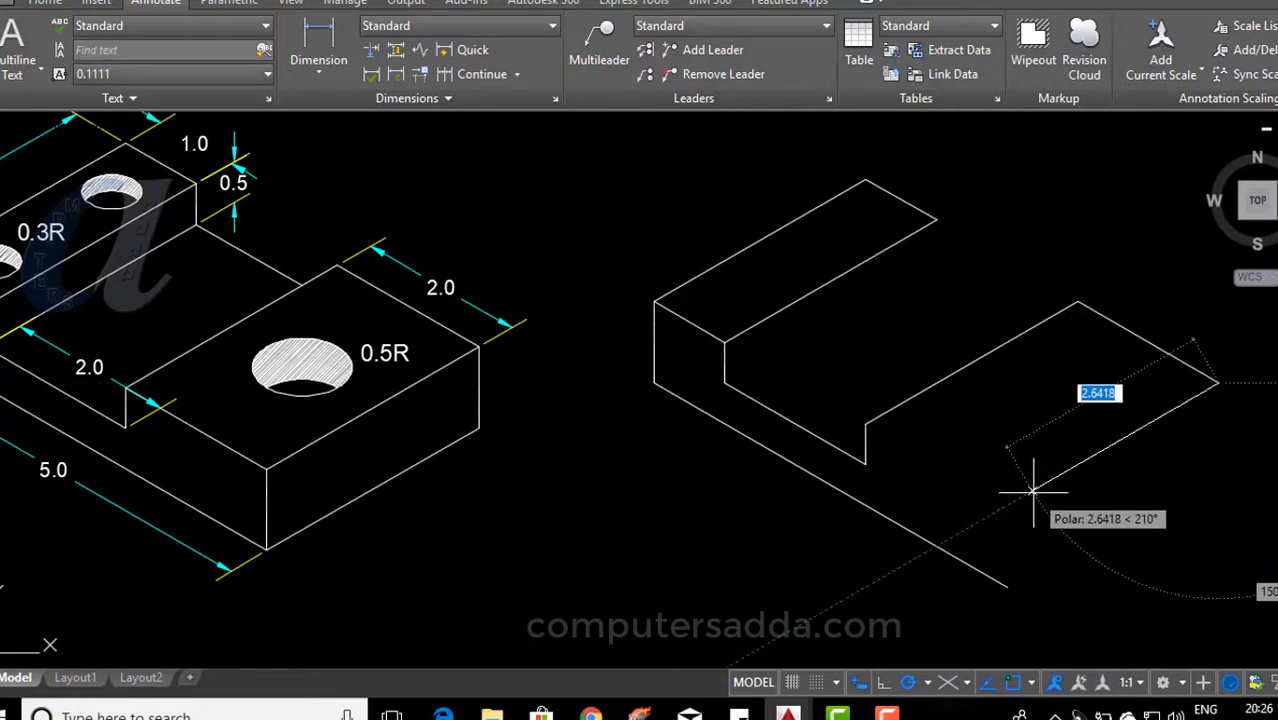
{"action": "middle_click_drag", "start_coordinate": [1033, 490], "coordinate": [1056, 479]}
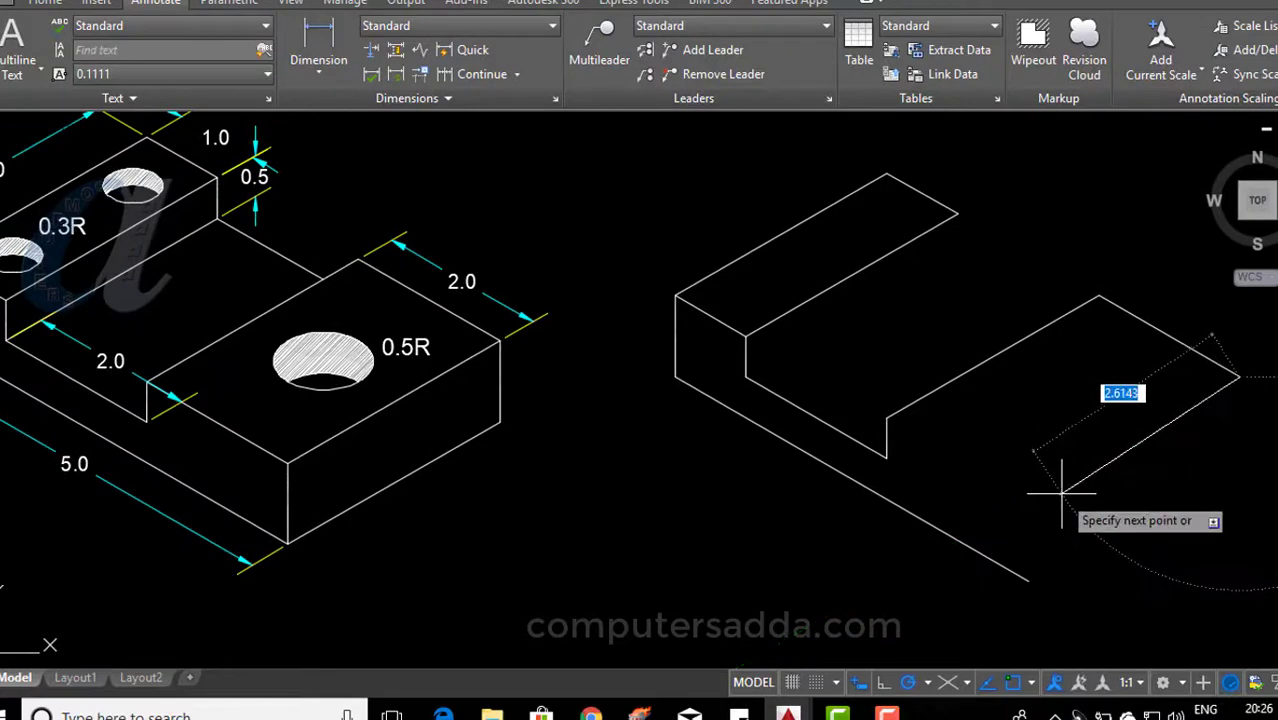
{"action": "type", "text": "3"}
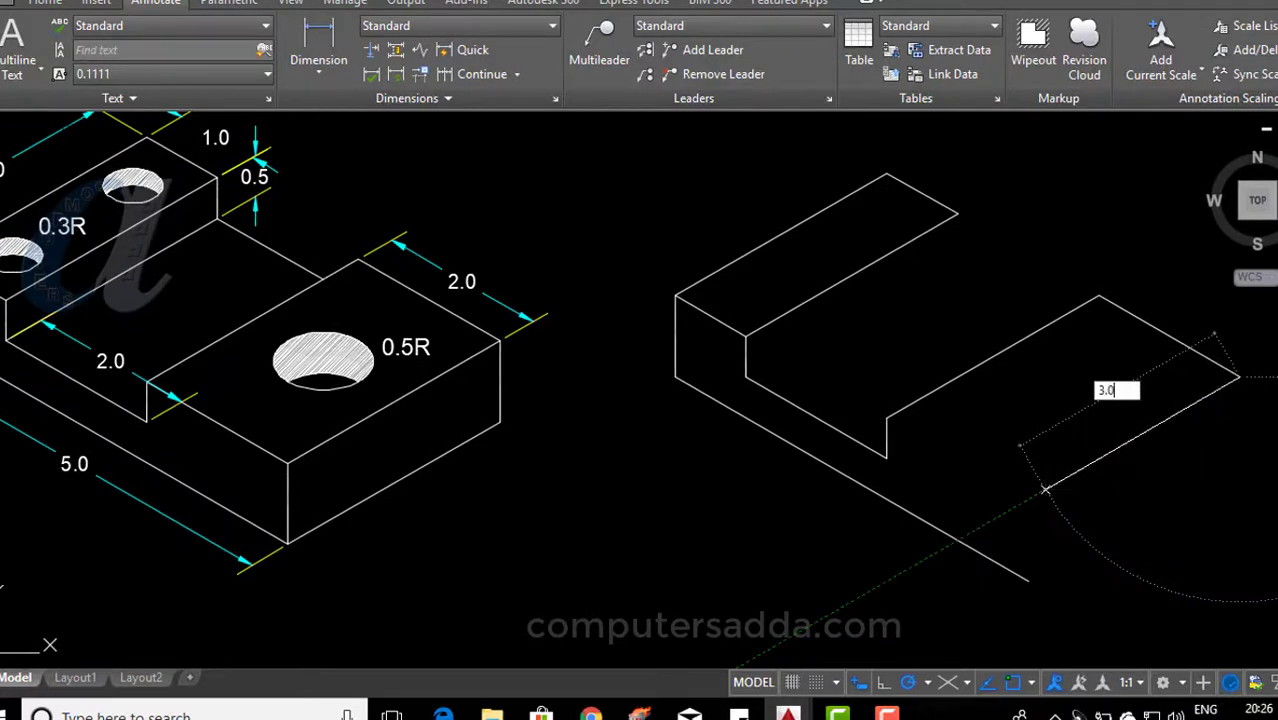
{"action": "key", "text": "Return"}
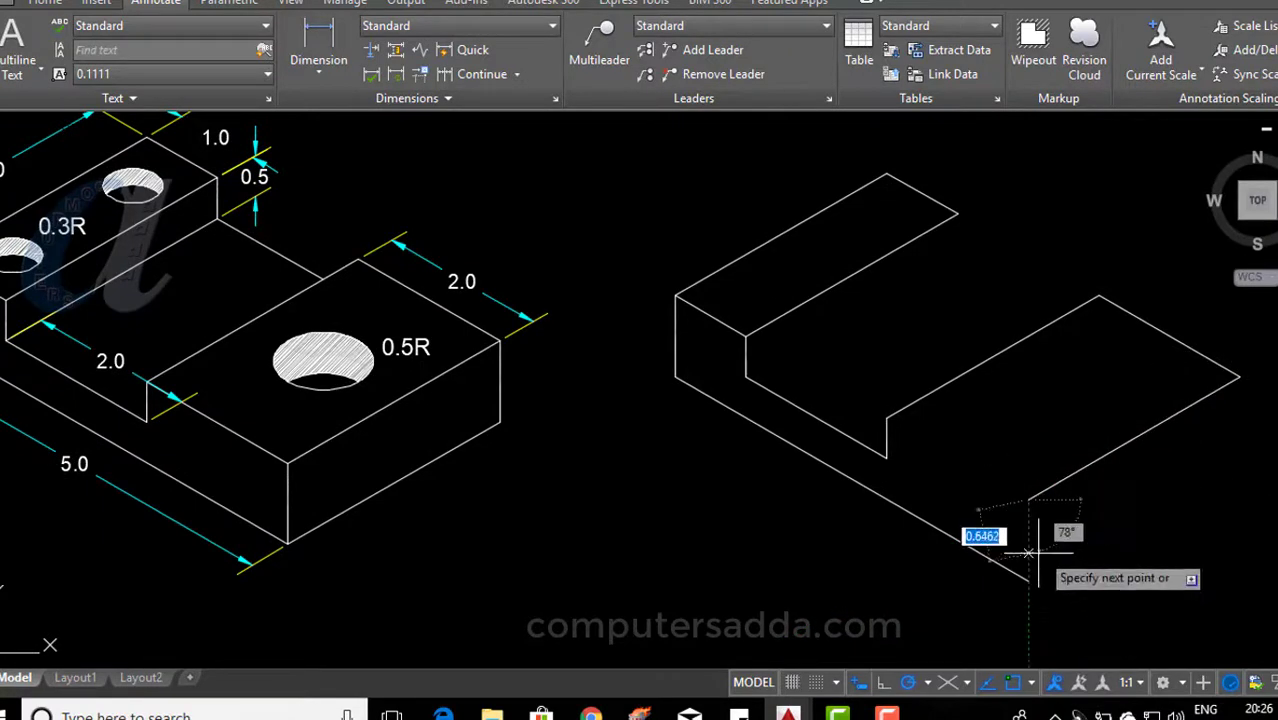
{"action": "left_click", "coordinate": [1028, 580]}
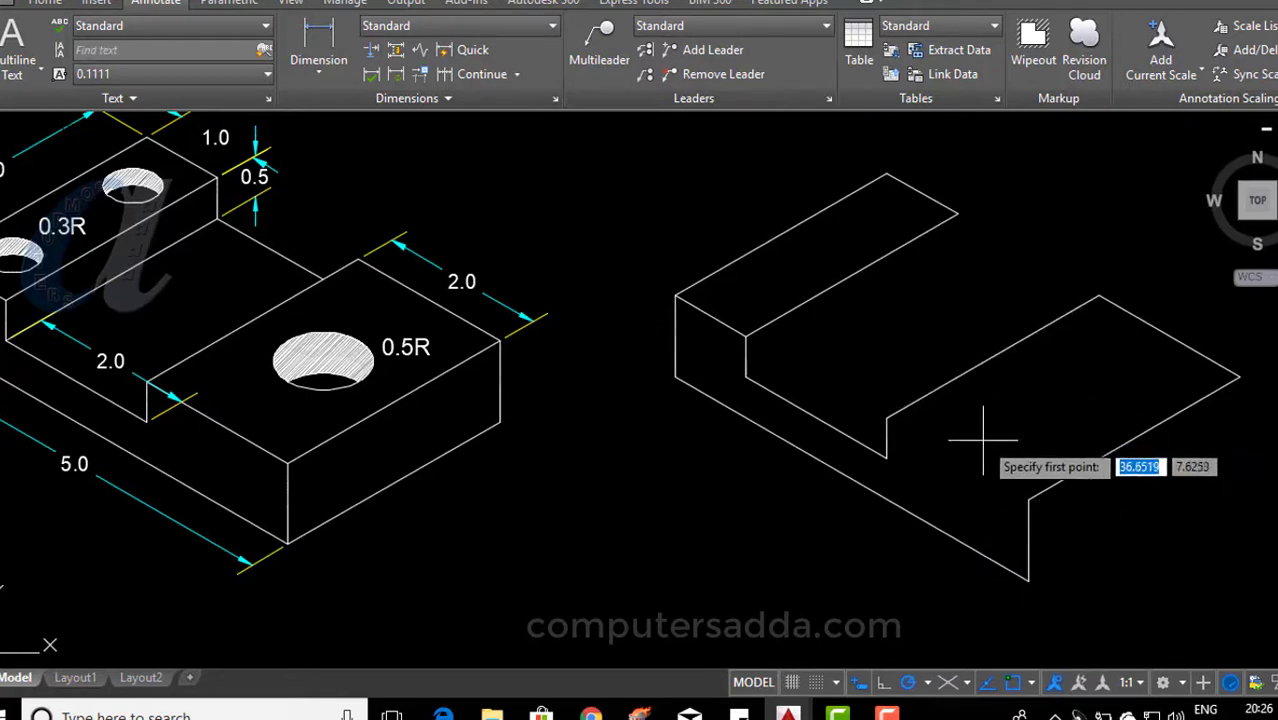
Add the top edge back to the channel, plus the right vertical side and bottom edge.
{"action": "left_click", "coordinate": [1028, 497]}
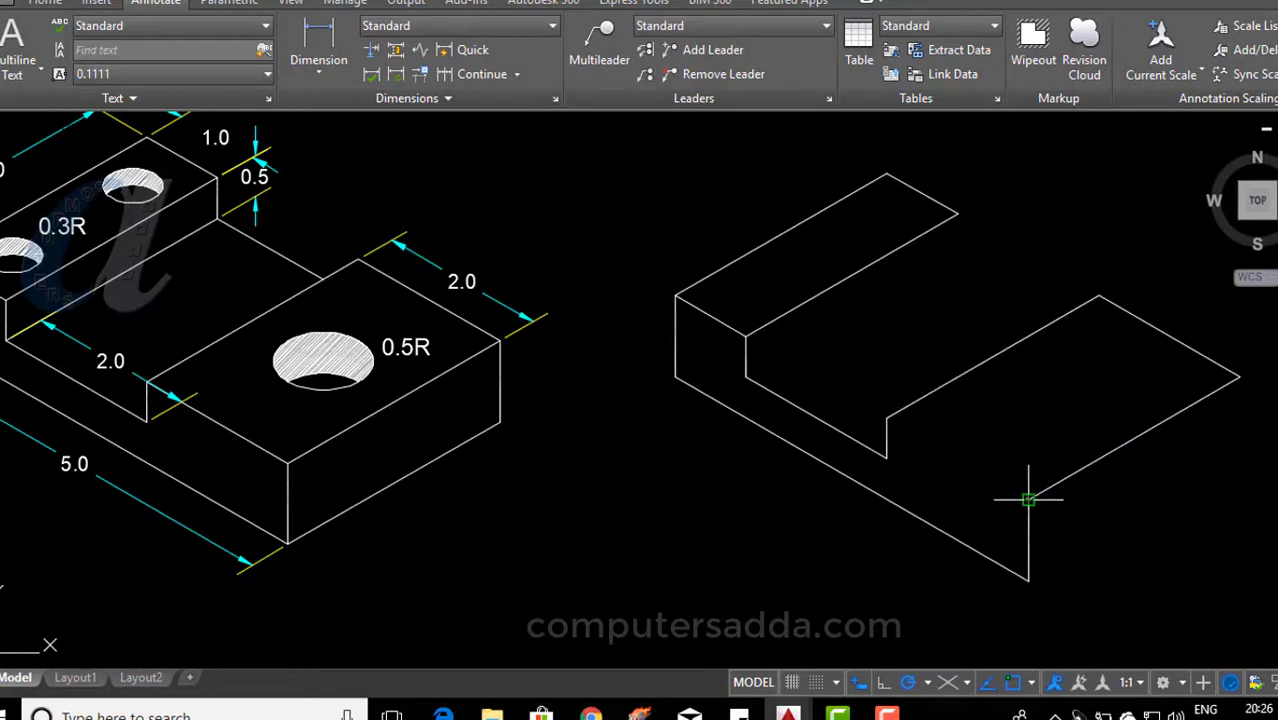
{"action": "left_click", "coordinate": [886, 420]}
{"action": "key", "text": "Return"}
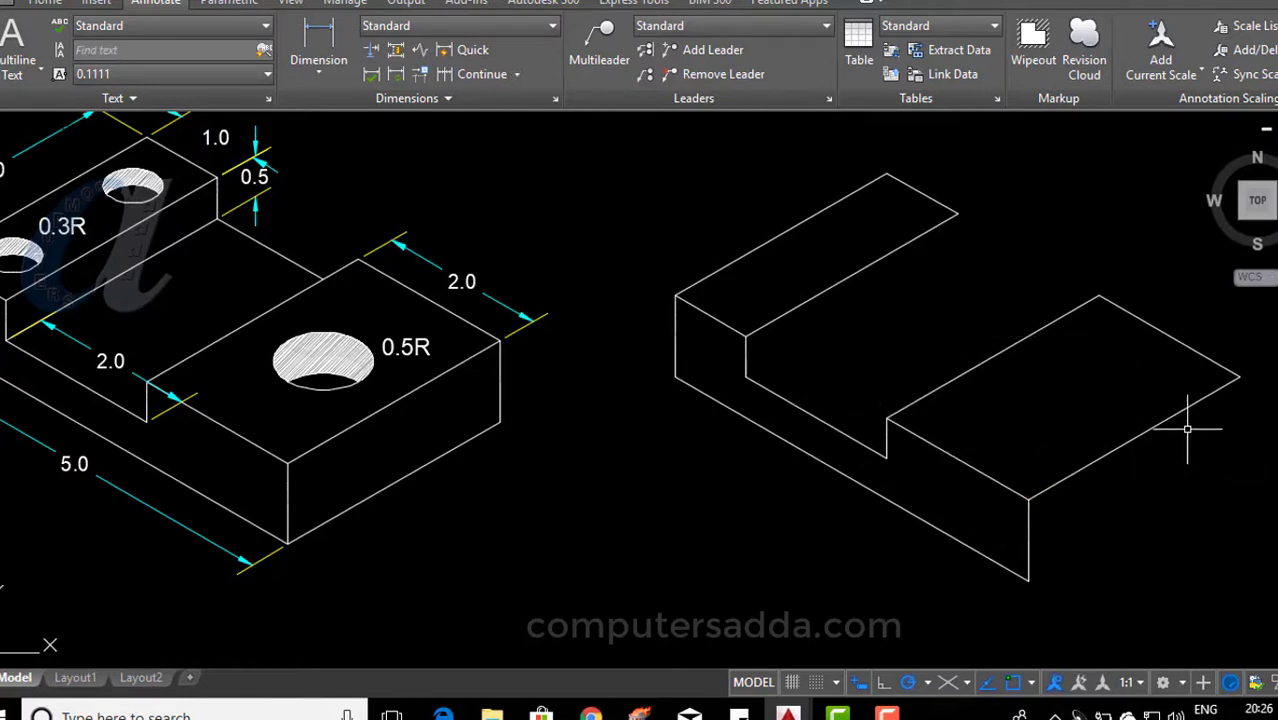
{"action": "key", "text": "Return"}
{"action": "left_click", "coordinate": [1239, 377]}
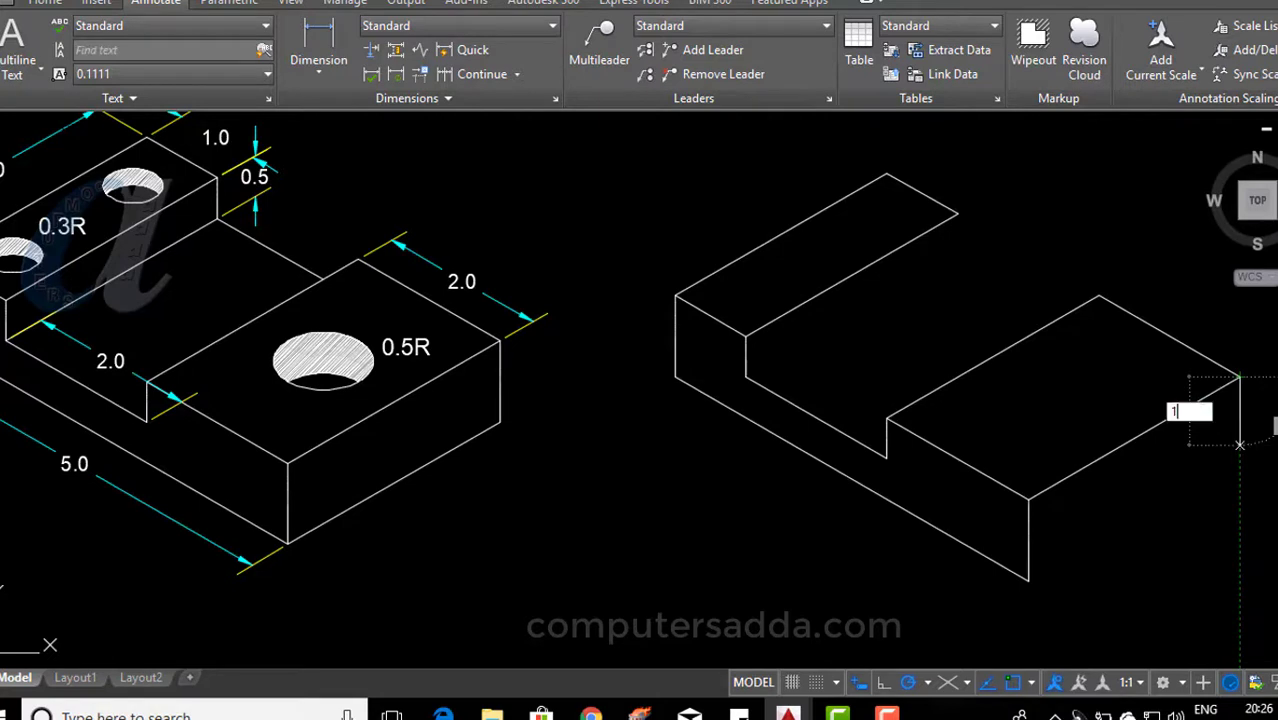
{"action": "left_click", "coordinate": [1239, 458]}
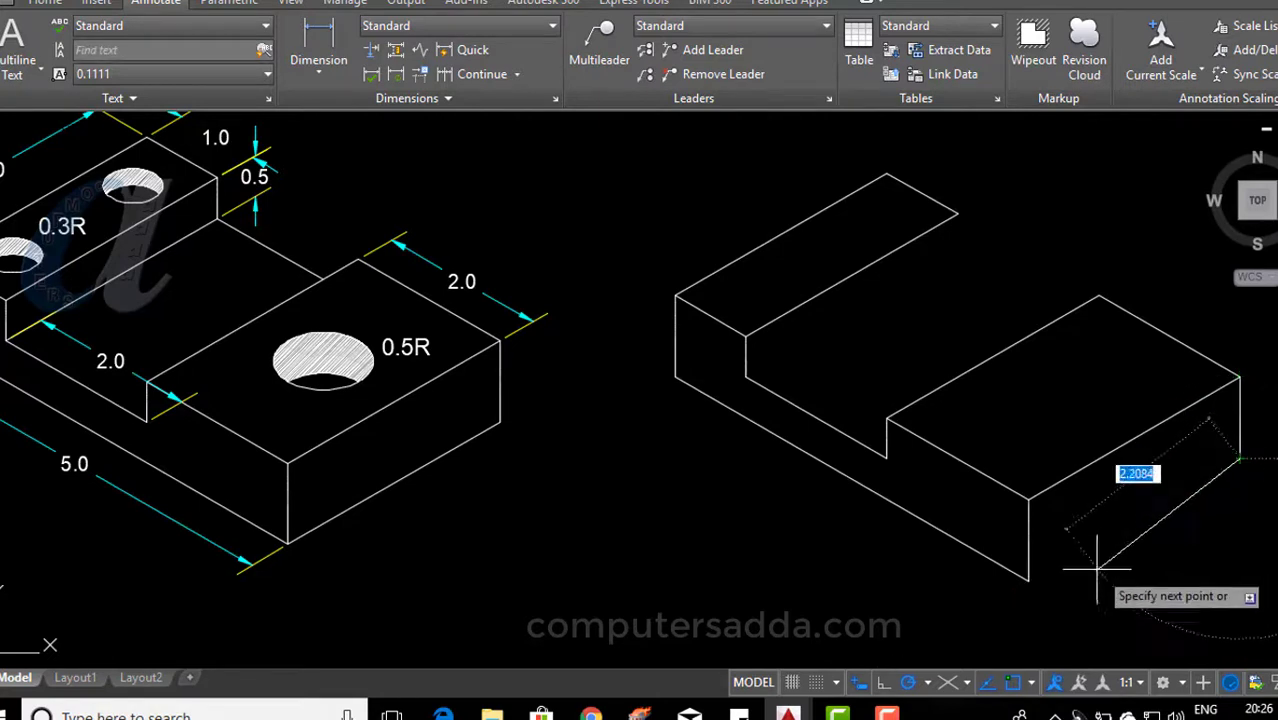
{"action": "left_click", "coordinate": [1028, 580]}
{"action": "key", "text": "Return"}
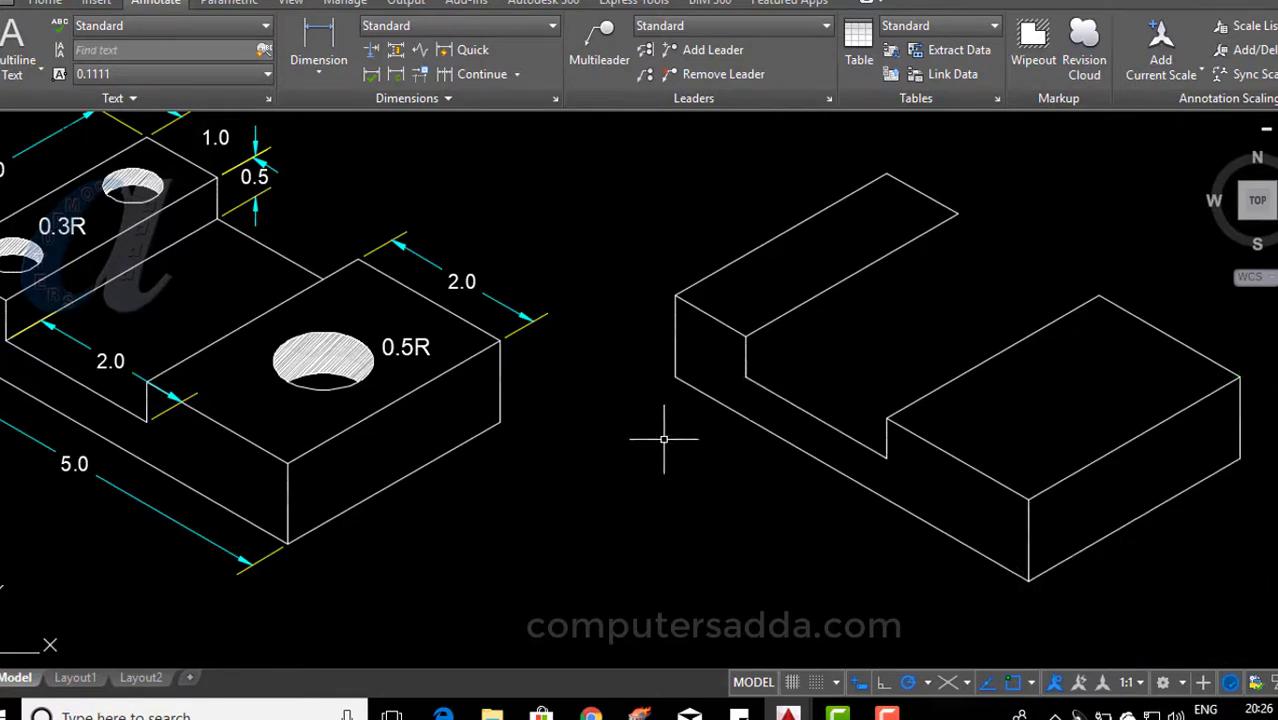
Draw the 3-unit channel wall edge at 30° from the step's inner corner.
{"action": "key", "text": "Return"}
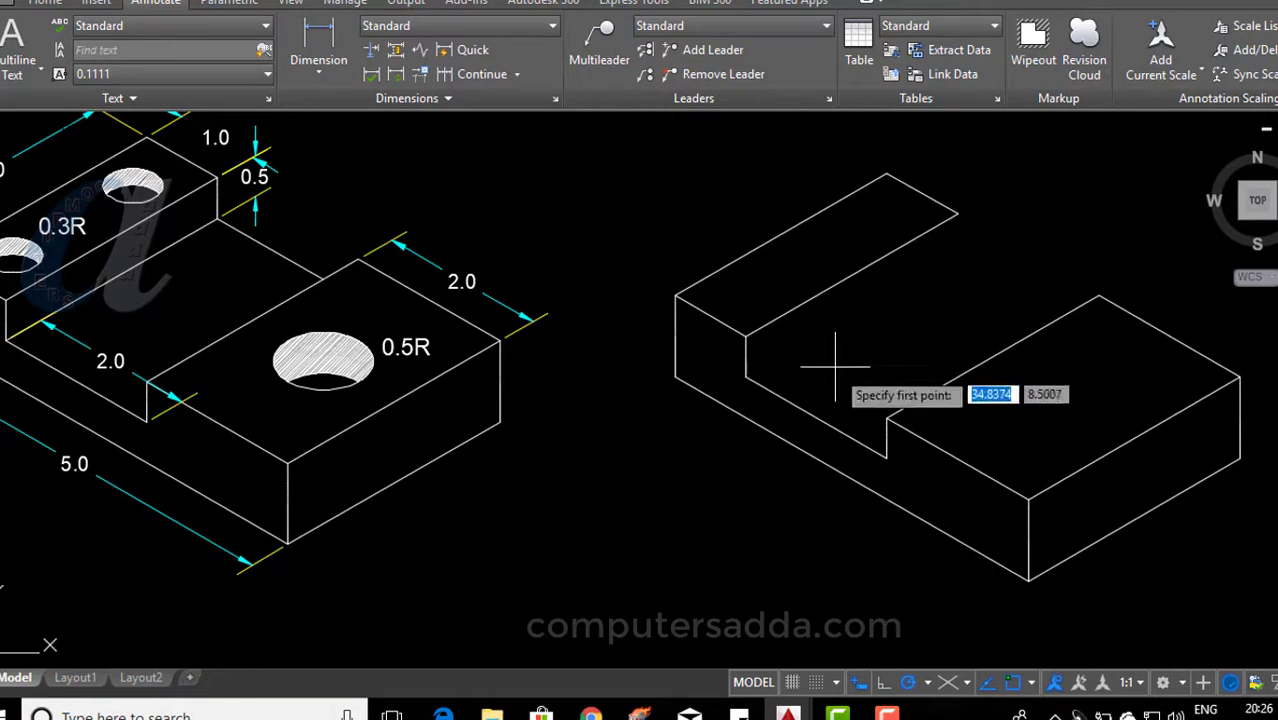
{"action": "left_click", "coordinate": [745, 377]}
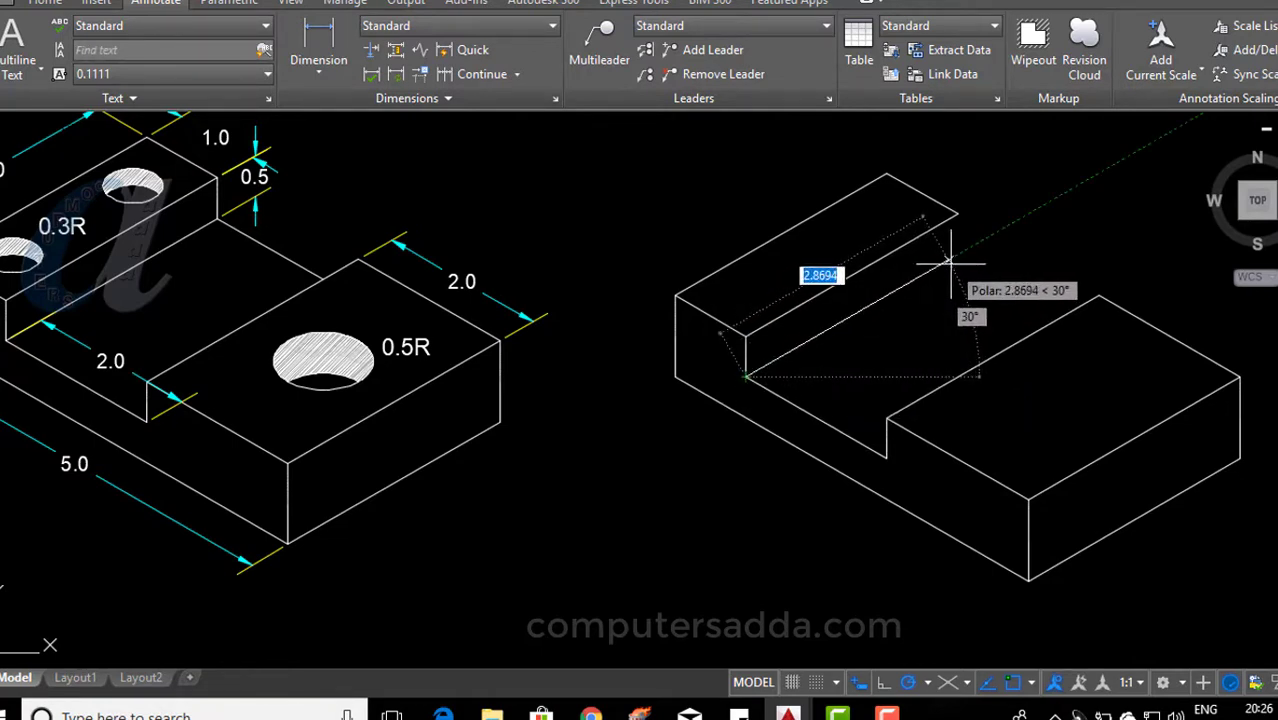
{"action": "key", "text": "Return"}
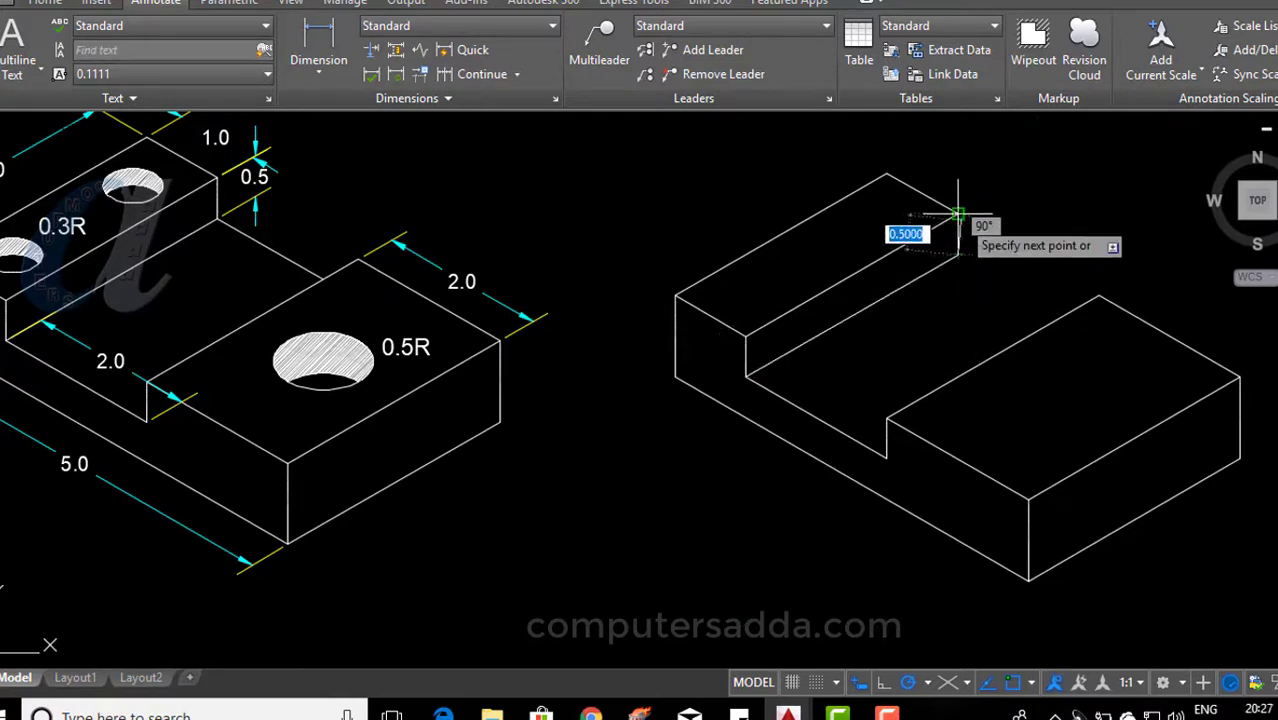
{"action": "key", "text": "Return"}
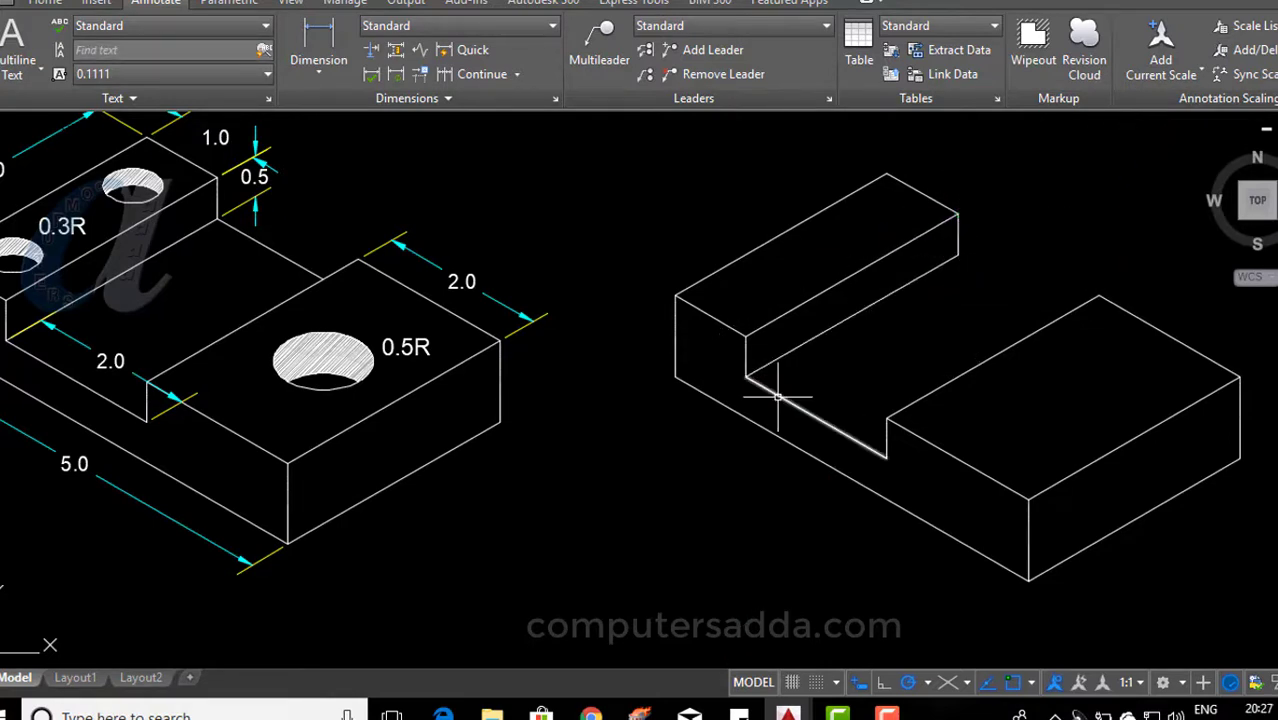
Draw a line from the channel corner across the block and trim its overshoot past the edge.
{"action": "type", "text": "l"}
{"action": "key", "text": "Return"}
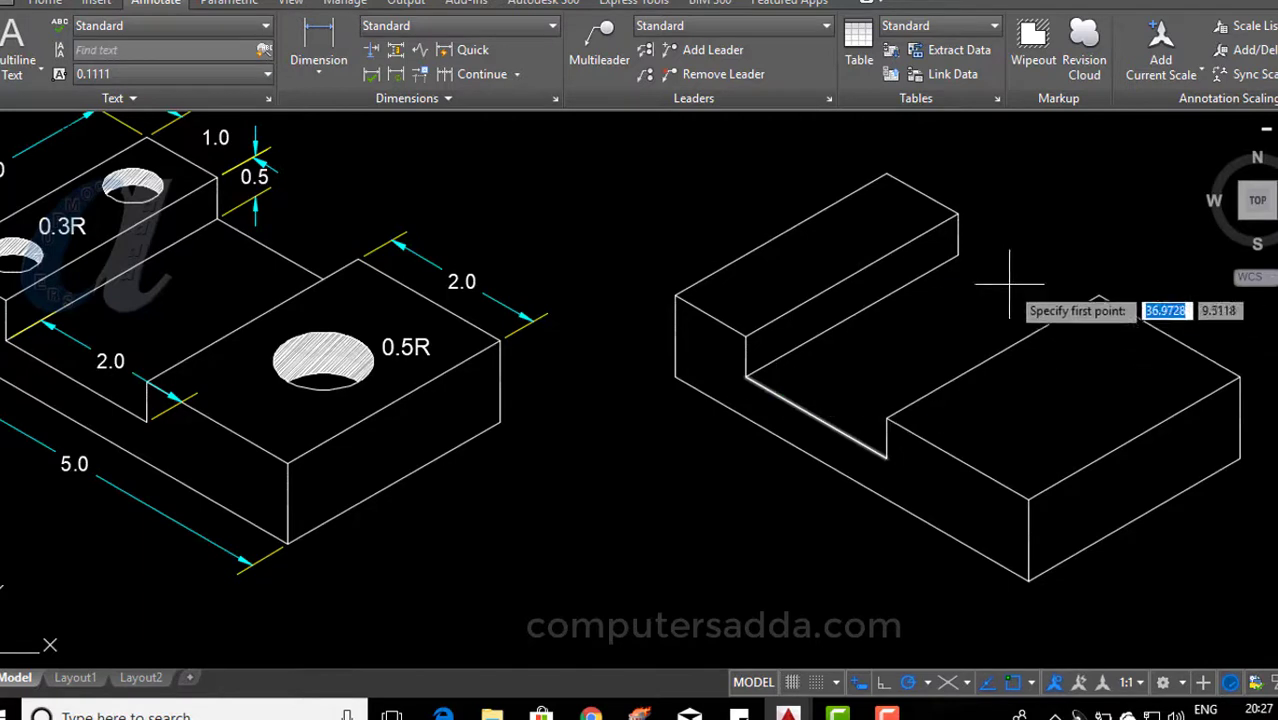
{"action": "left_click", "coordinate": [958, 256]}
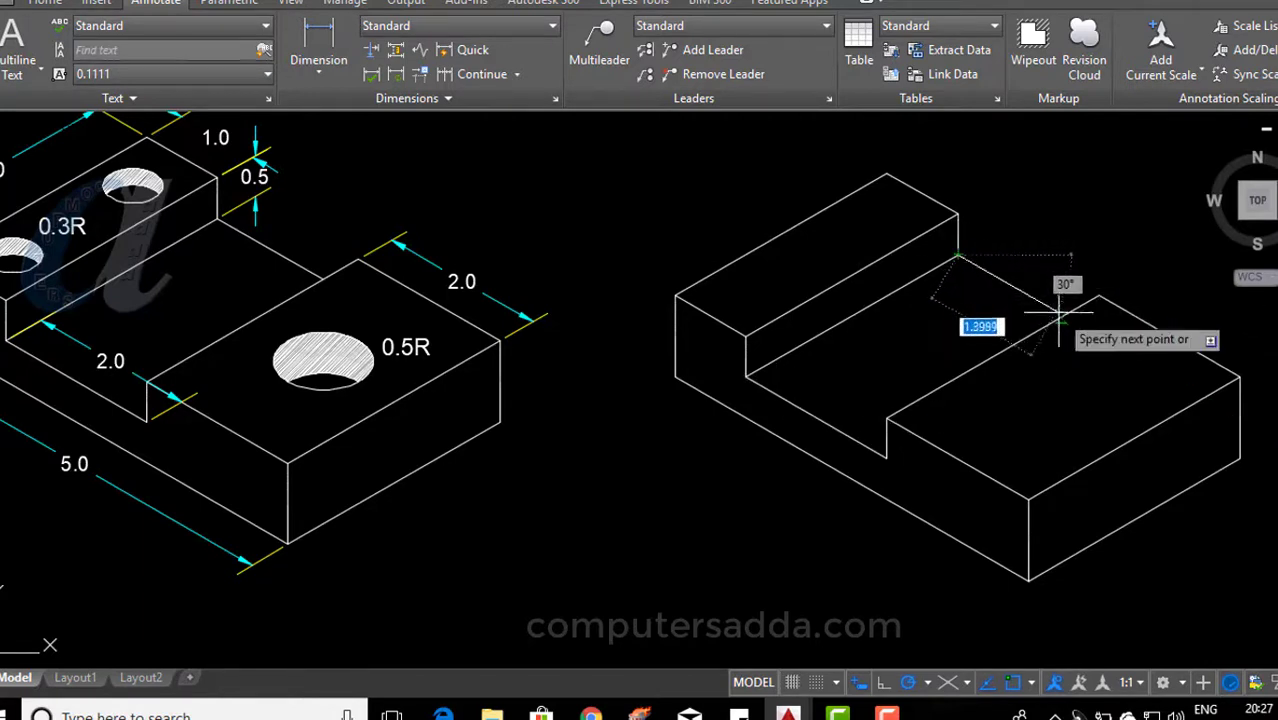
{"action": "left_click", "coordinate": [1100, 335]}
{"action": "key", "text": "Return"}
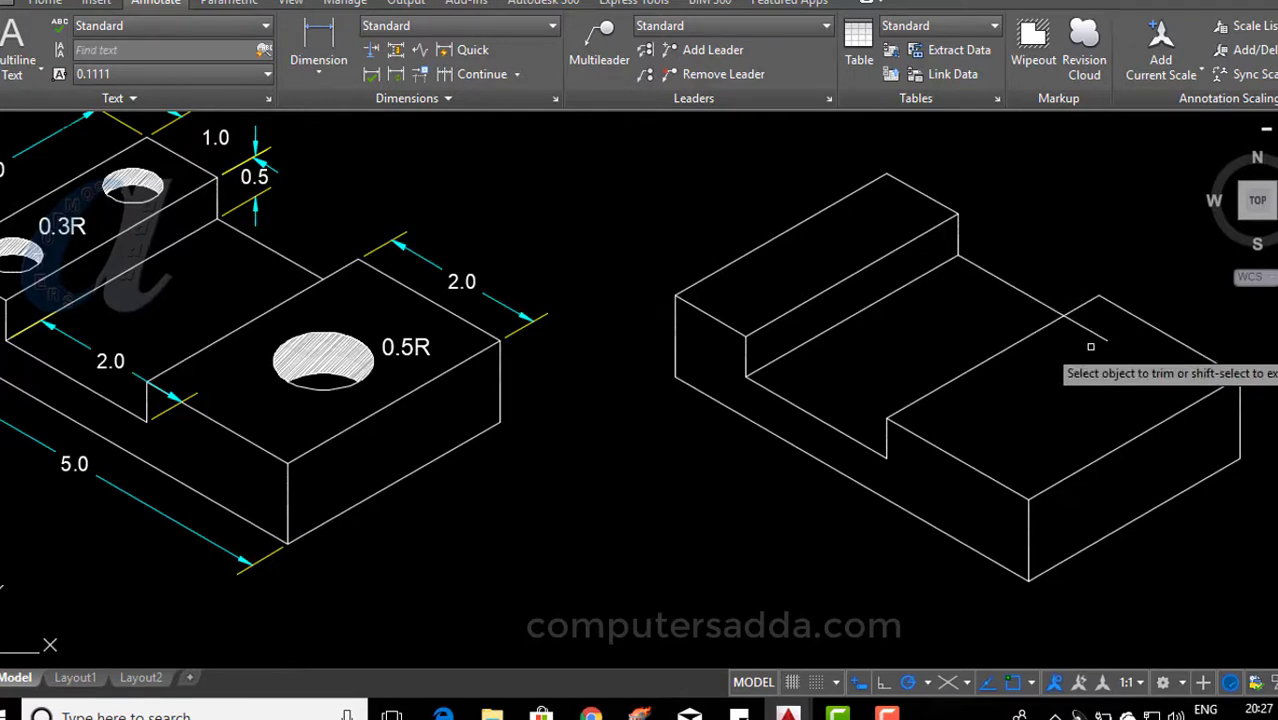
{"action": "left_click", "coordinate": [1092, 331]}
{"action": "key", "text": "Return"}
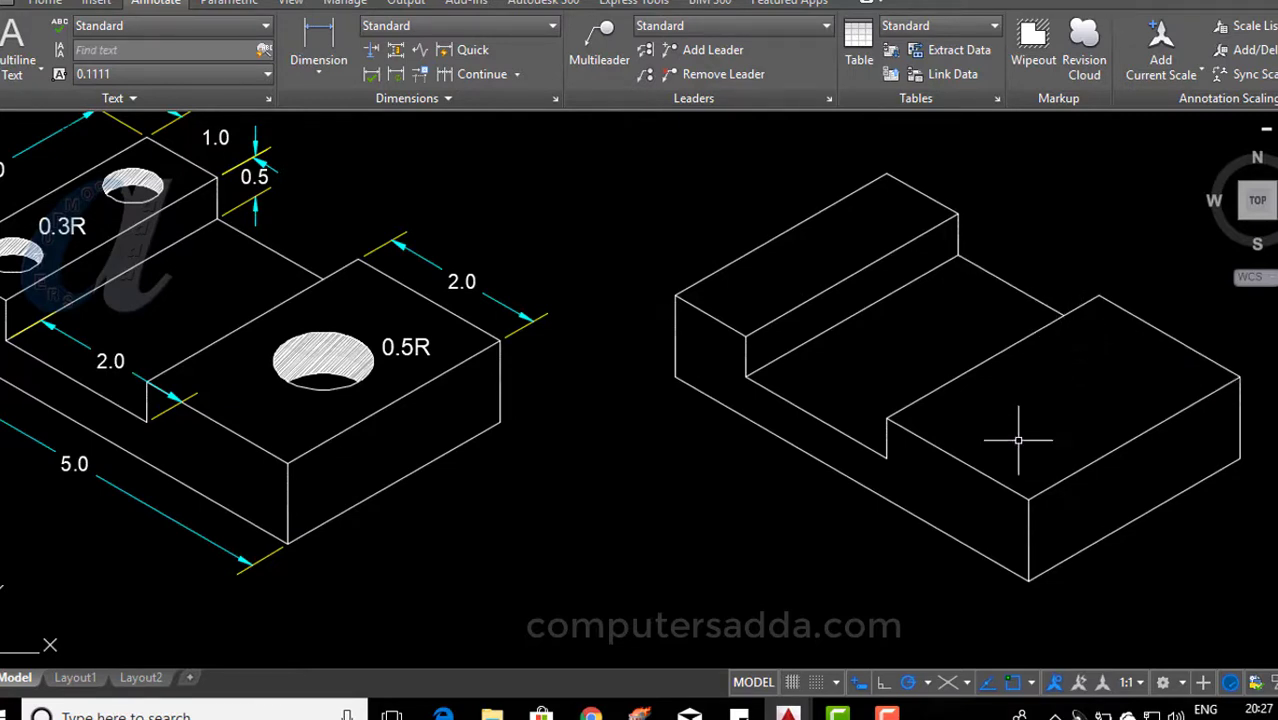
Draw two crossing 30° lines edge to edge across the front block's top face.
{"action": "middle_click_drag", "start_coordinate": [555, 553], "coordinate": [590, 560]}
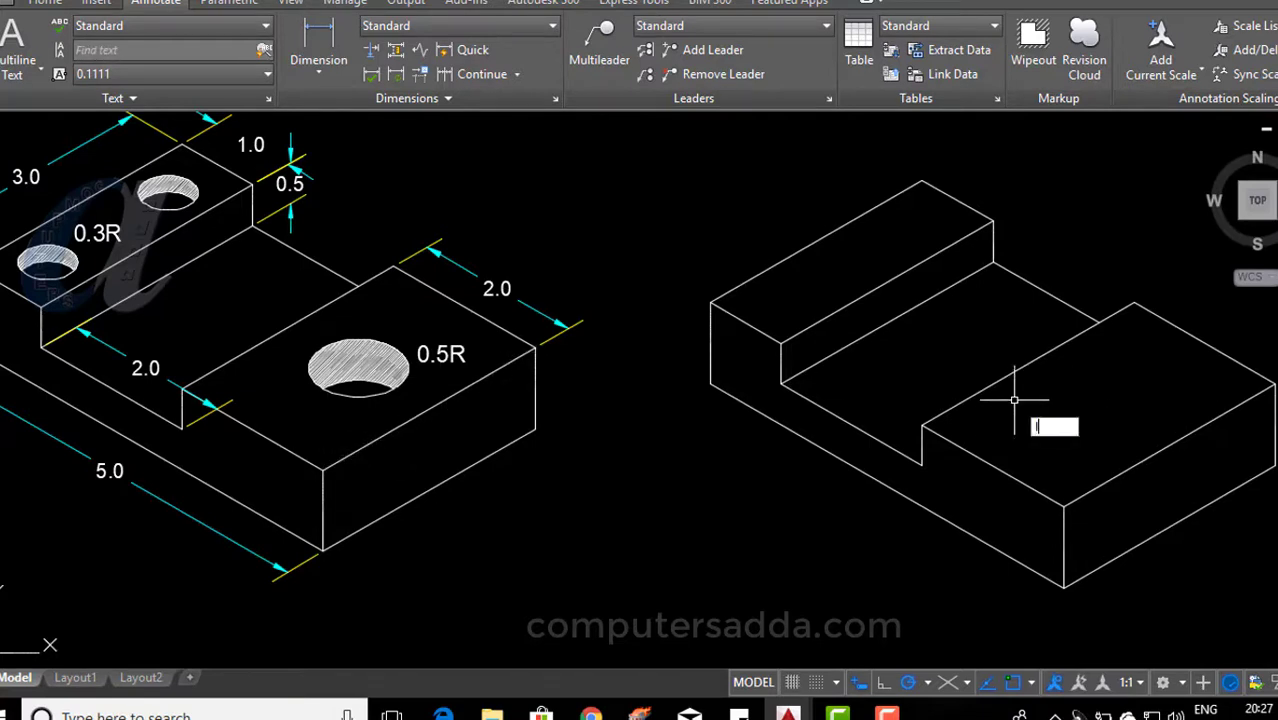
{"action": "key", "text": "Return"}
{"action": "left_click", "coordinate": [1029, 364]}
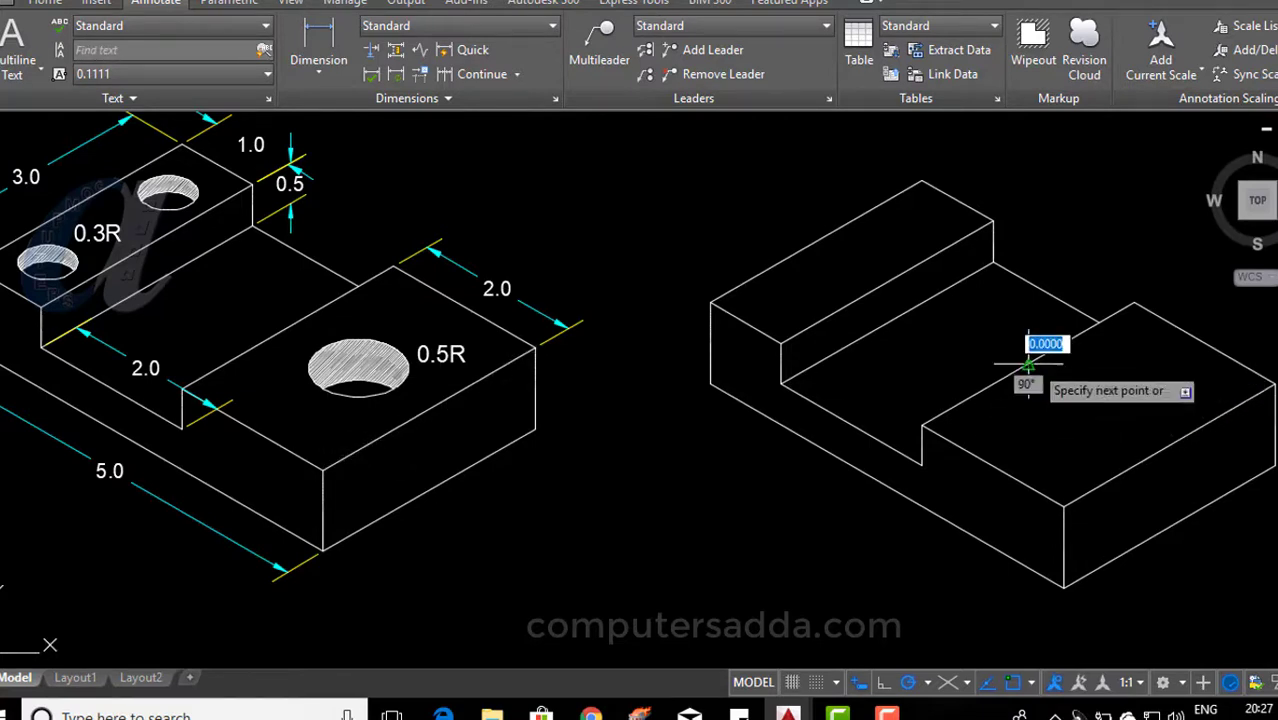
{"action": "left_click", "coordinate": [1166, 436]}
{"action": "key", "text": "Return"}
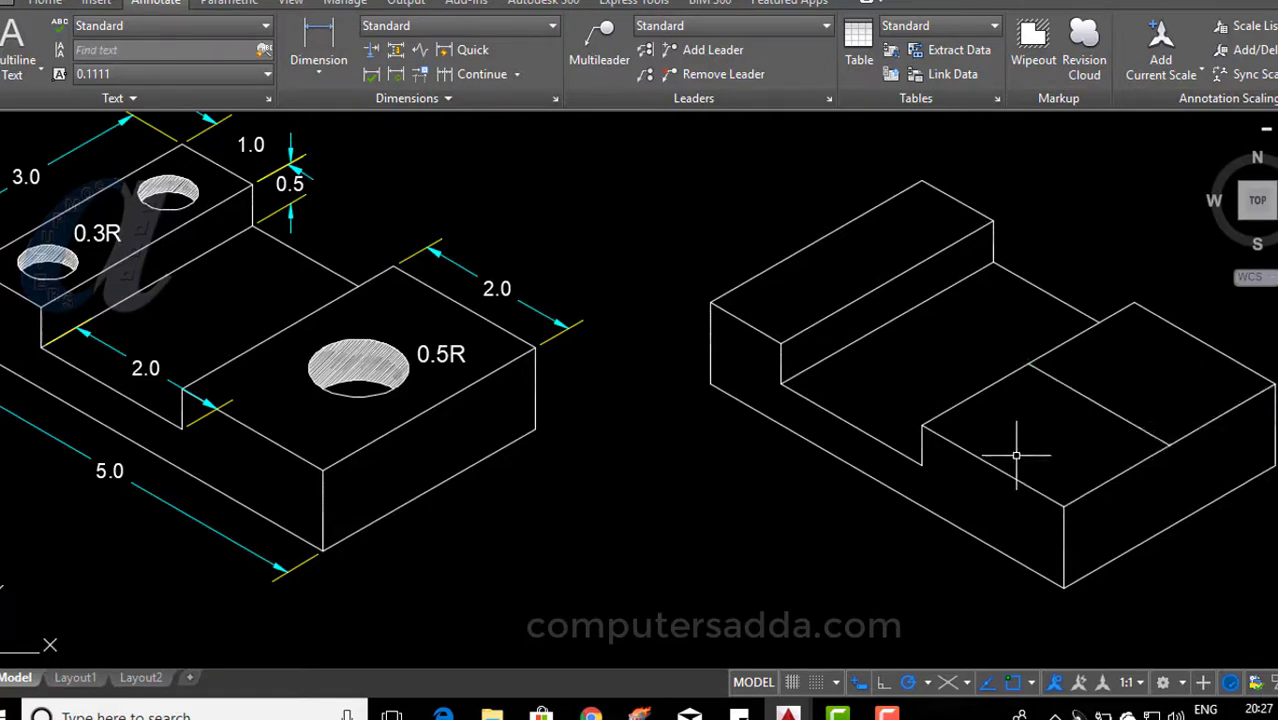
{"action": "key", "text": "Return"}
{"action": "left_click", "coordinate": [994, 464]}
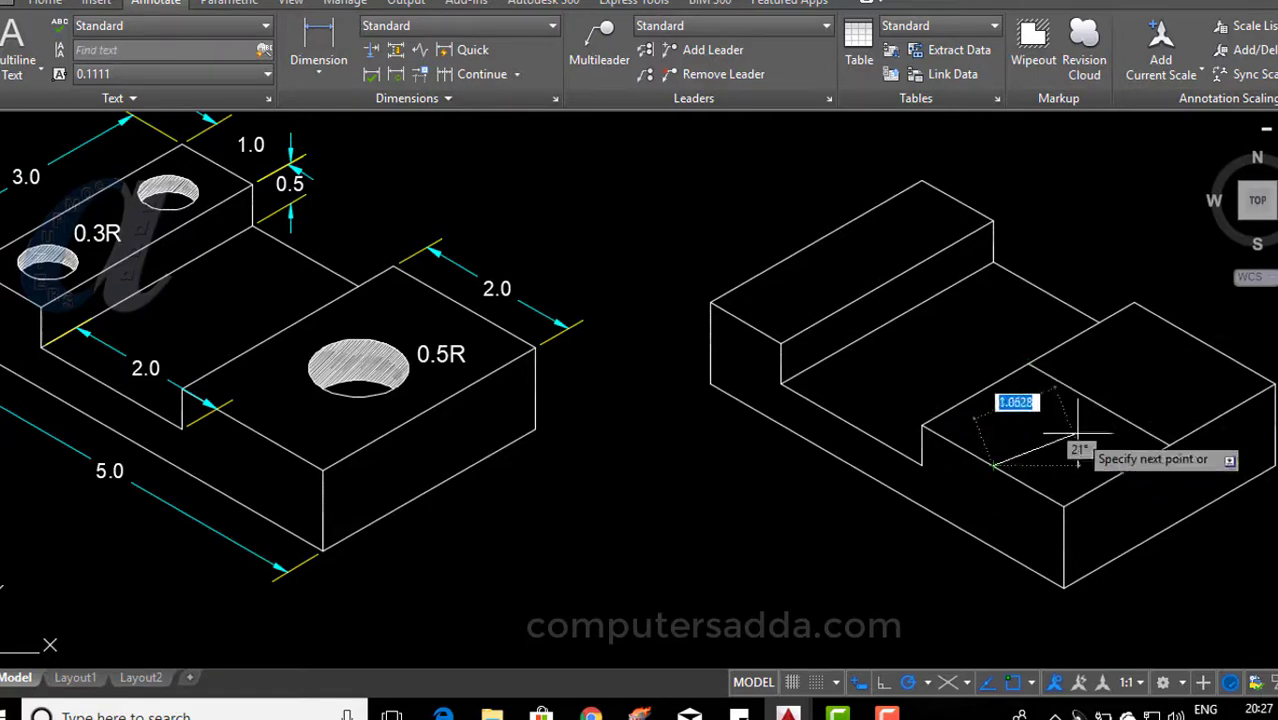
{"action": "left_click", "coordinate": [1205, 343]}
{"action": "key", "text": "Return"}
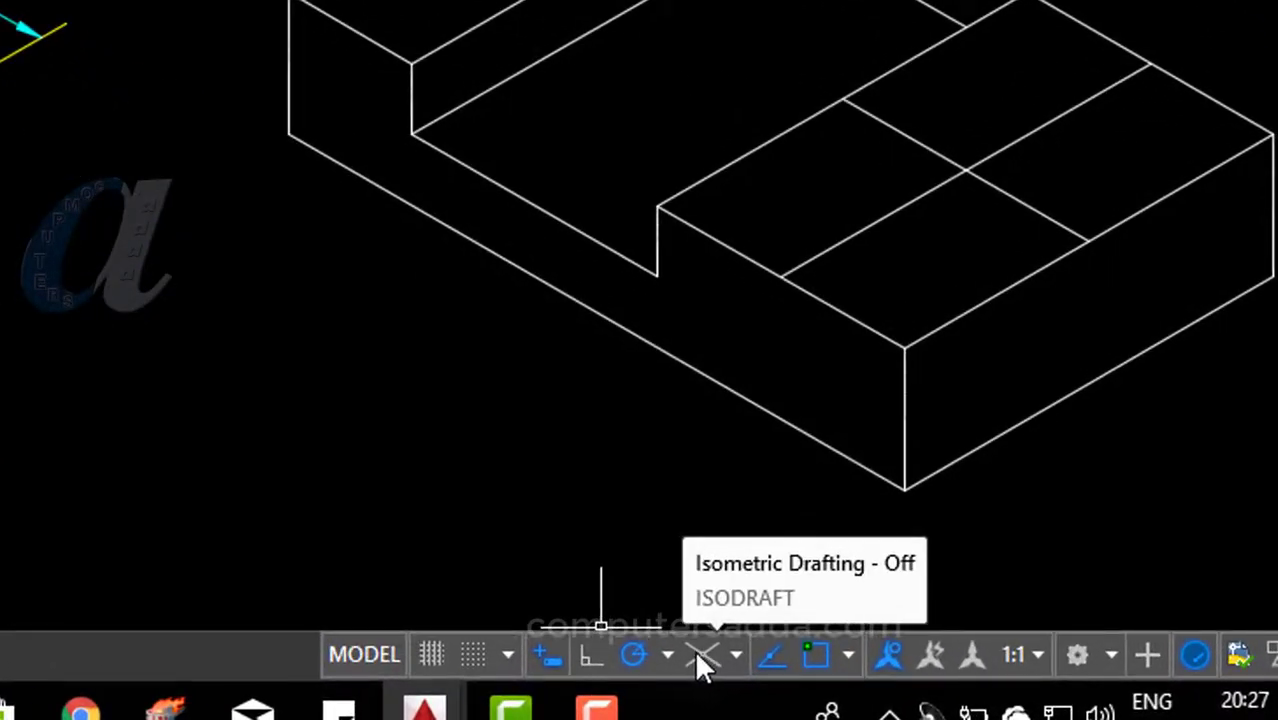
With isometric drafting on, draw the large isocircle centred where the construction lines cross.
{"action": "left_click", "coordinate": [697, 653]}
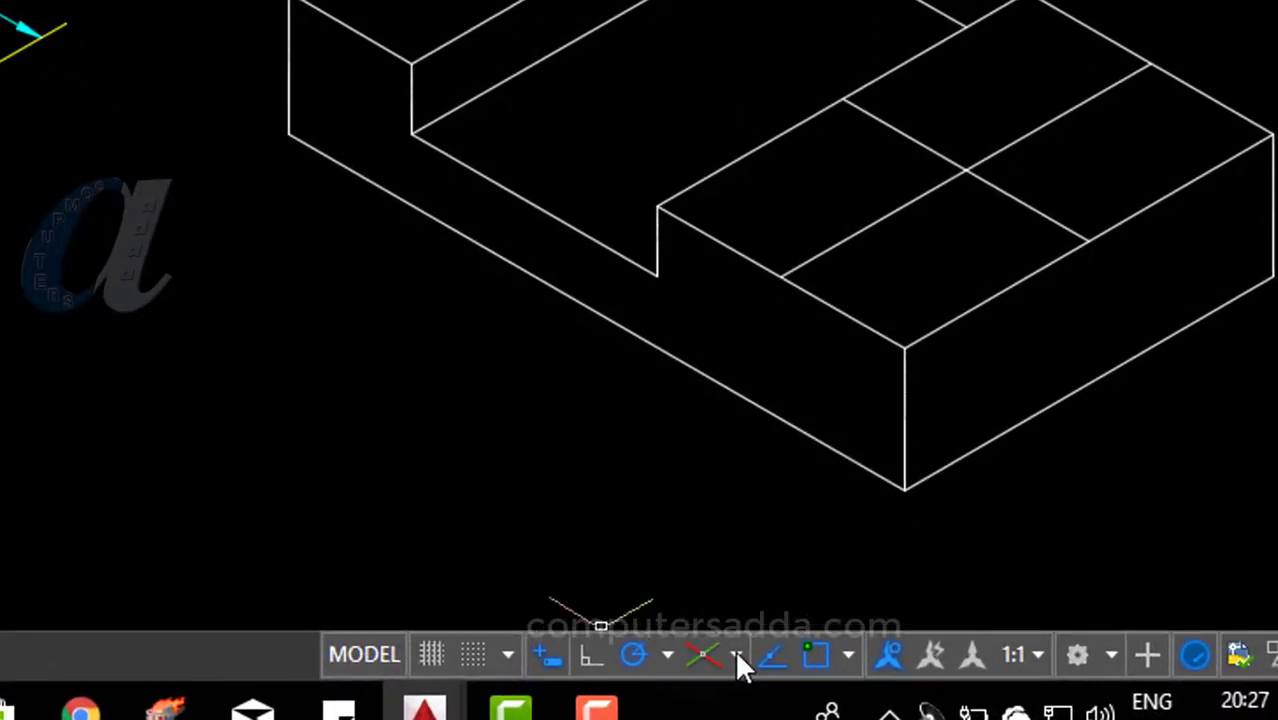
{"action": "left_click", "coordinate": [735, 655]}
{"action": "left_click", "coordinate": [775, 548]}
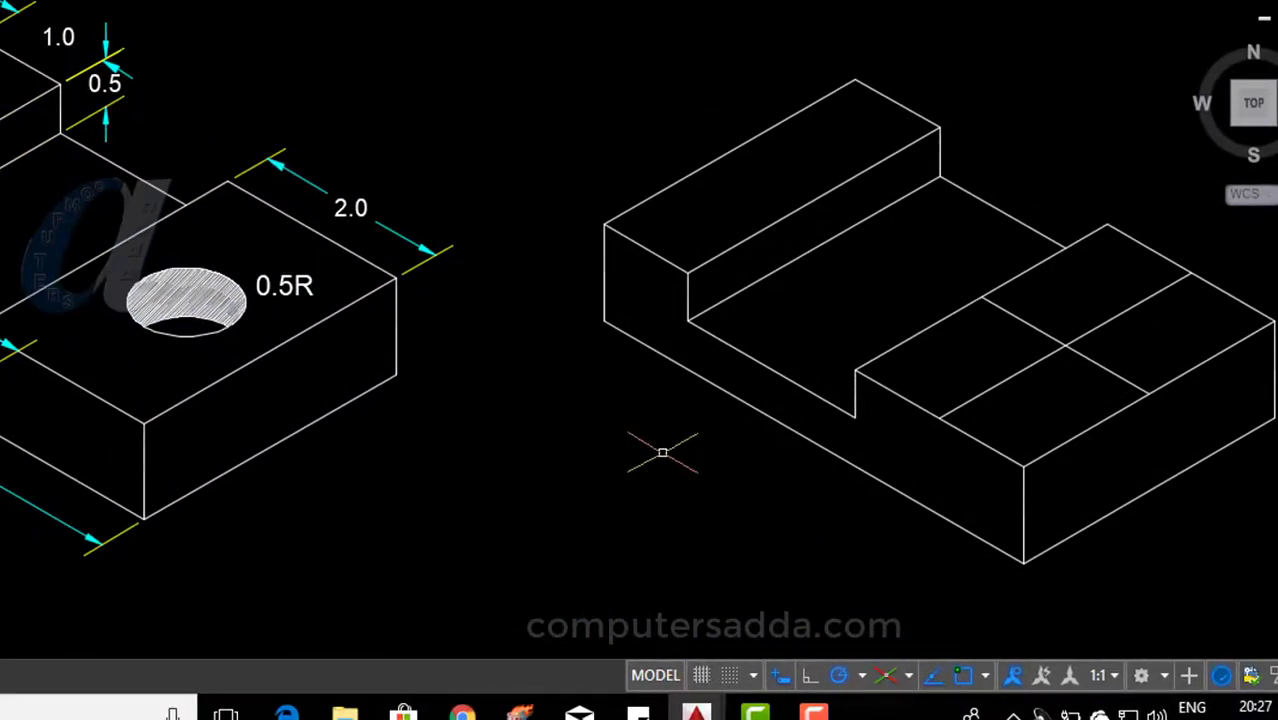
{"action": "type", "text": "el"}
{"action": "key", "text": "Return"}
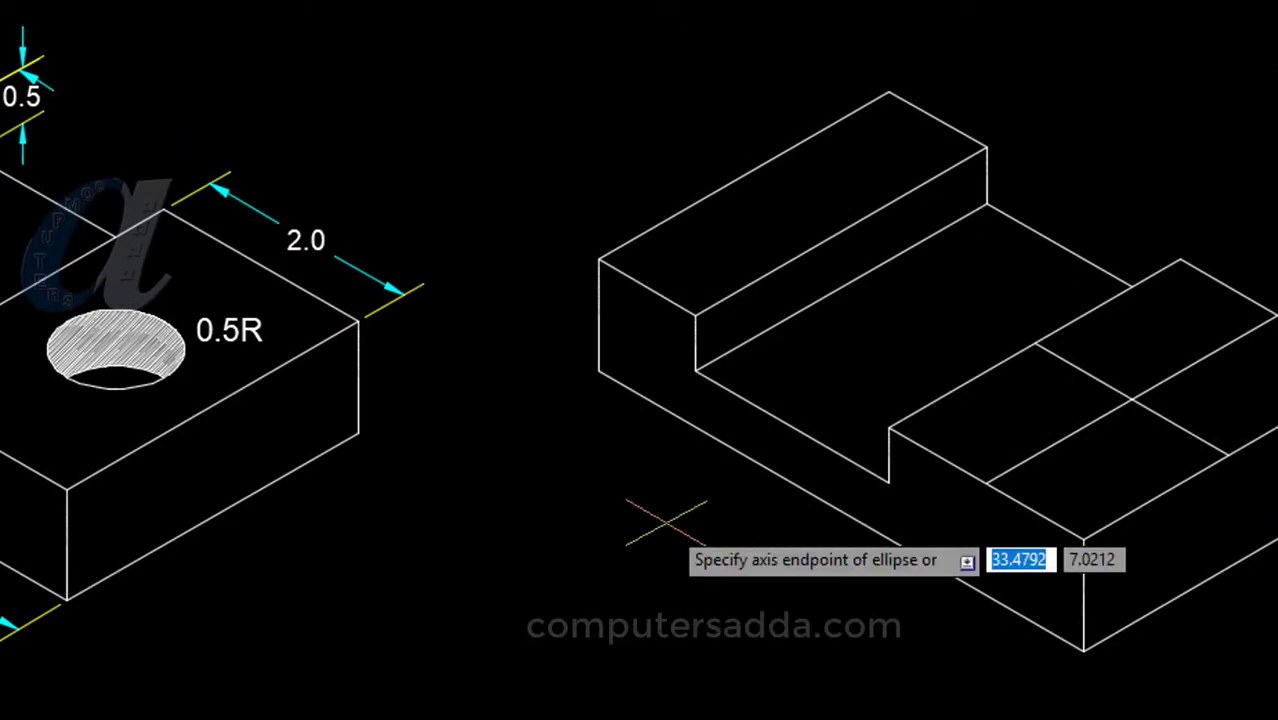
{"action": "type", "text": "i"}
{"action": "key", "text": "Return"}
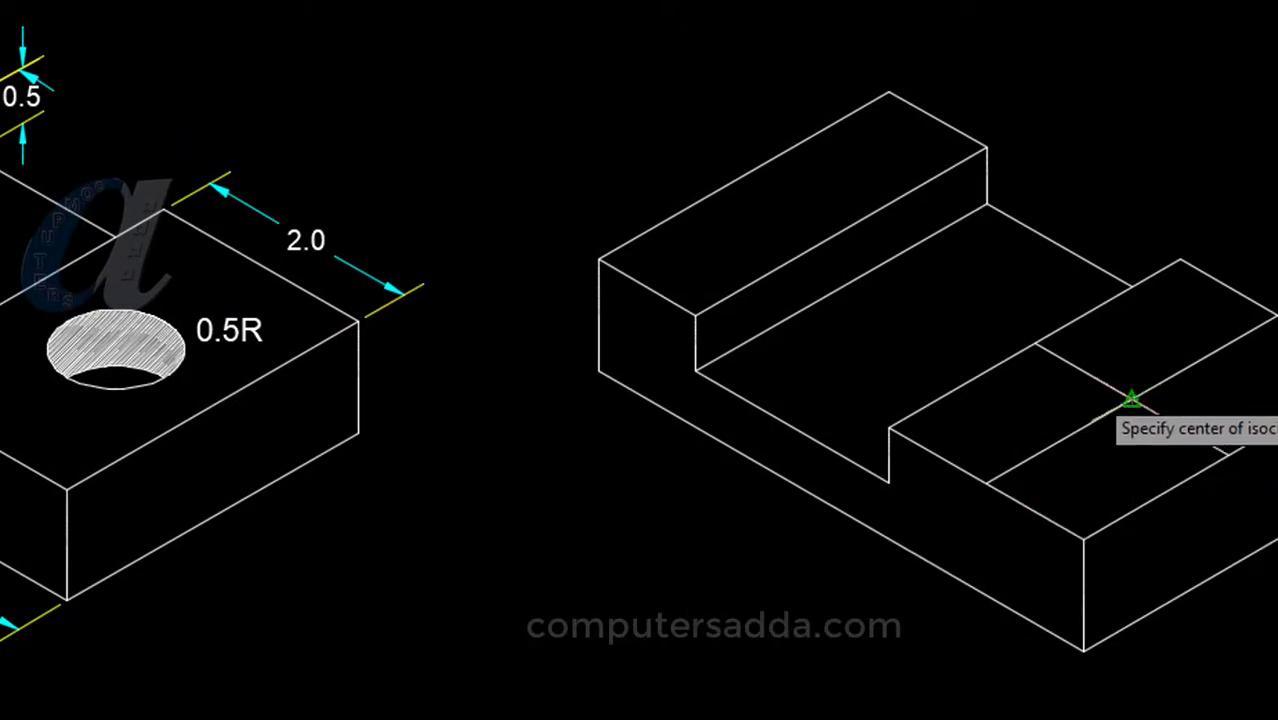
{"action": "left_click", "coordinate": [1130, 399]}
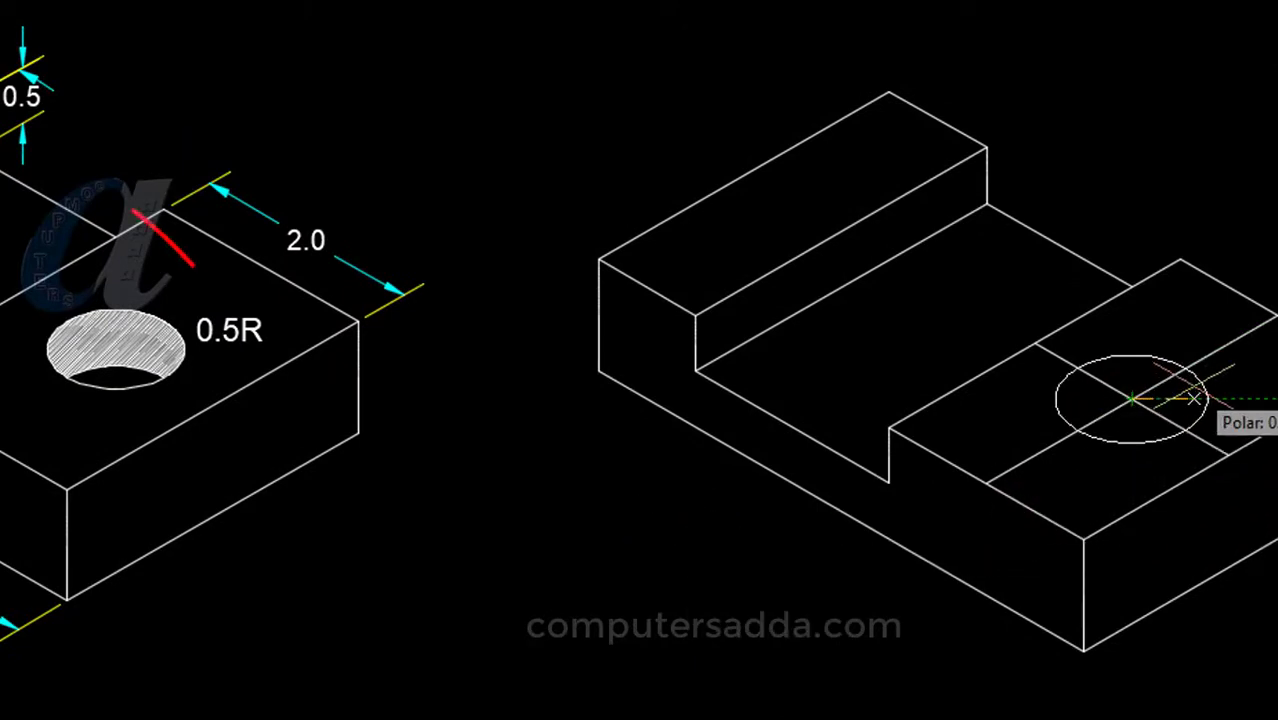
{"action": "left_click", "coordinate": [1193, 388]}
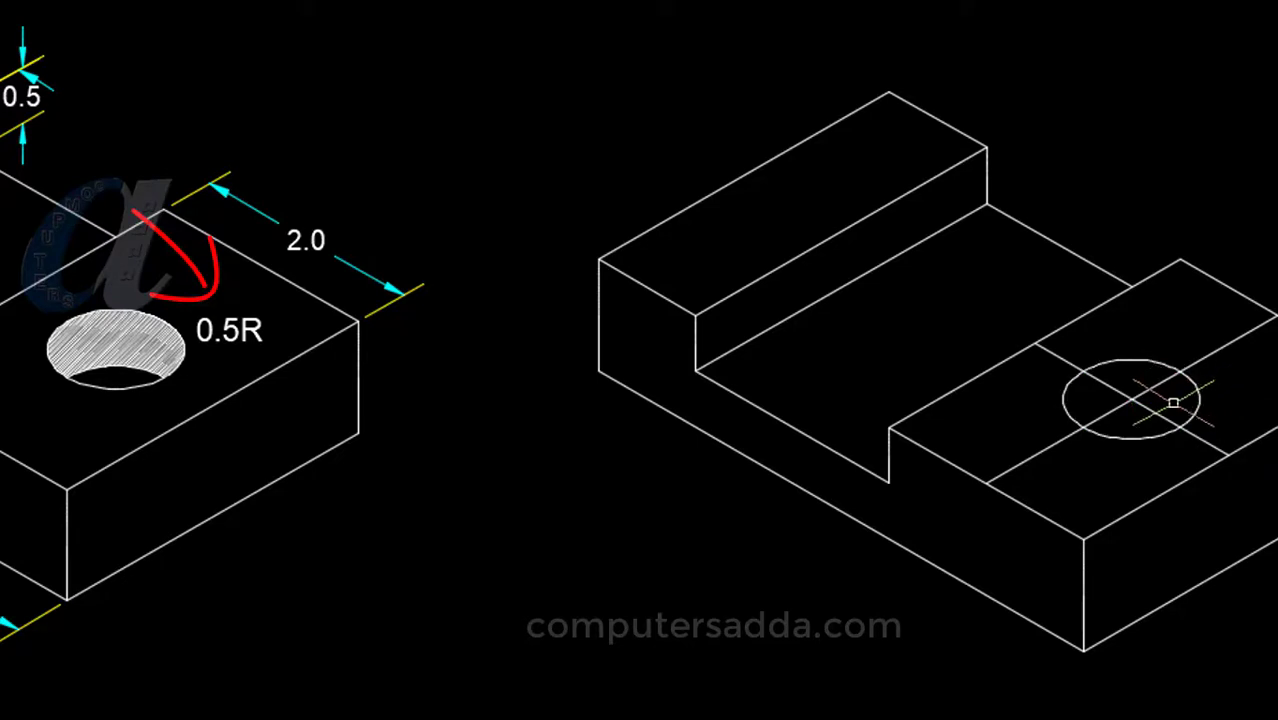
Delete the two crossing construction lines.
{"action": "left_click", "coordinate": [1143, 368]}
{"action": "left_click", "coordinate": [1114, 414]}
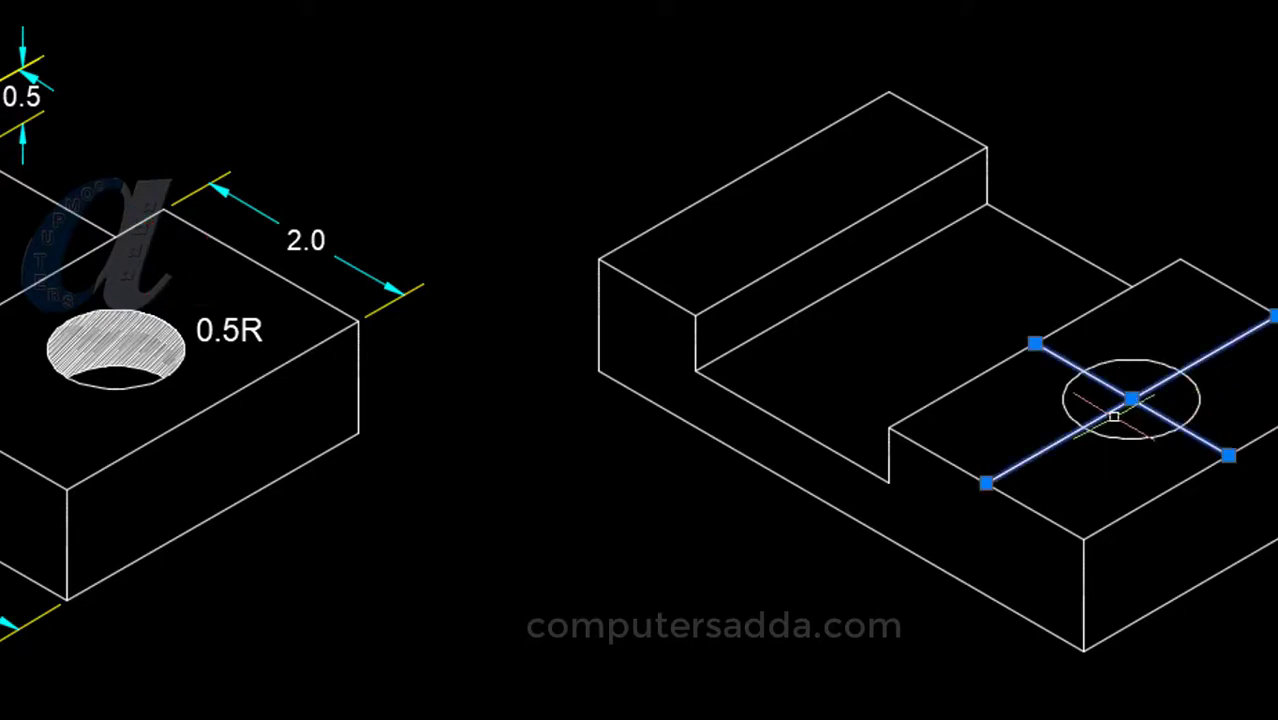
{"action": "key", "text": "Delete"}
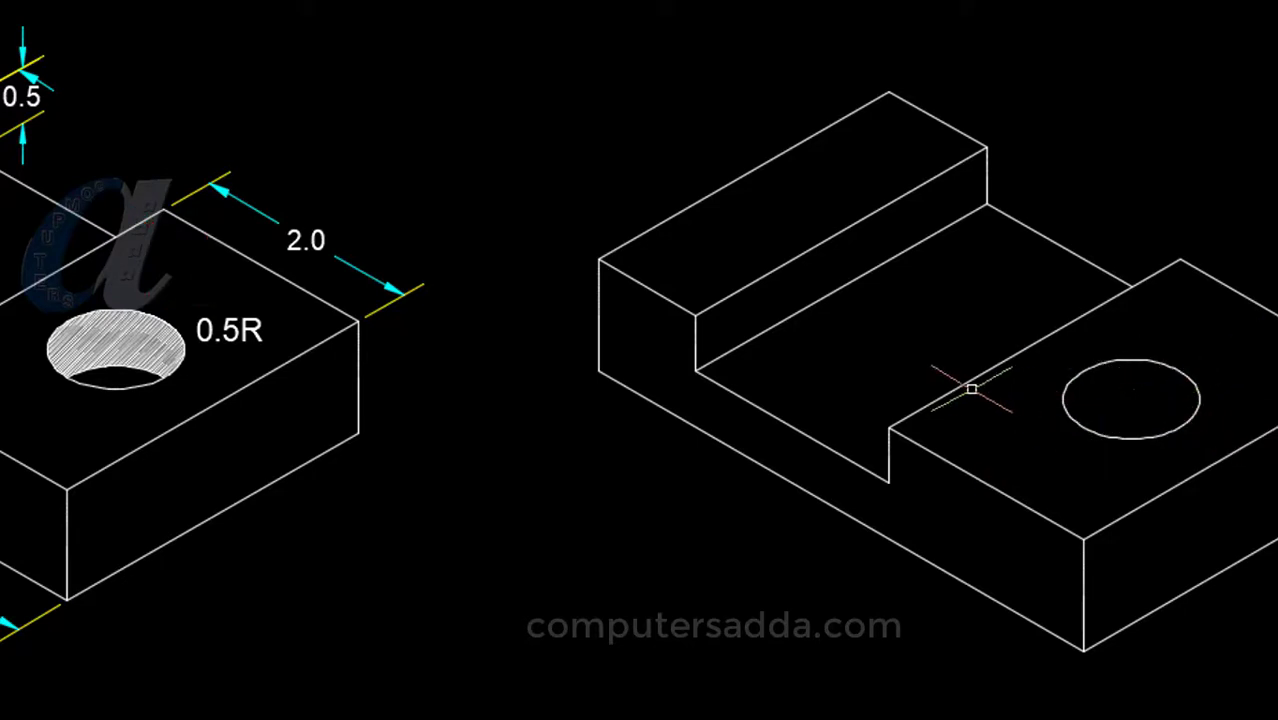
{"action": "middle_click_drag", "start_coordinate": [770, 557], "coordinate": [690, 563]}
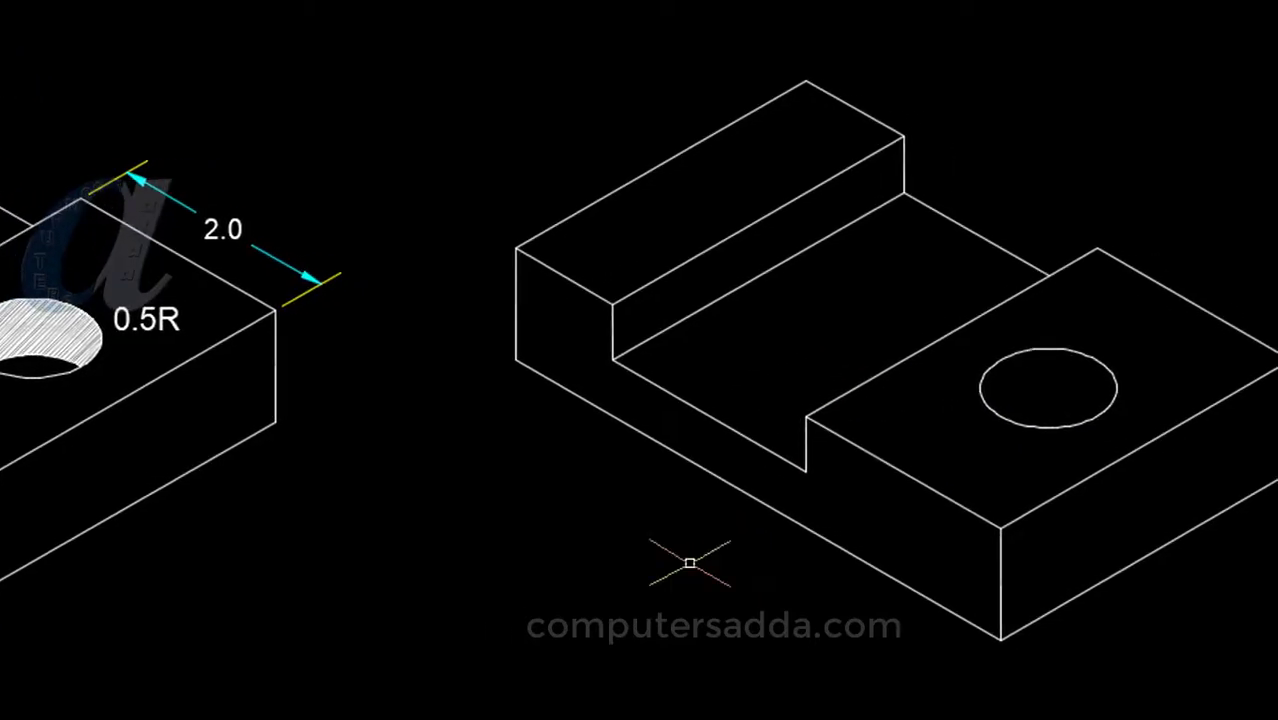
Copy the large circle 0.3 downward and trim its hidden arc to show the hole's depth.
{"action": "type", "text": "cp"}
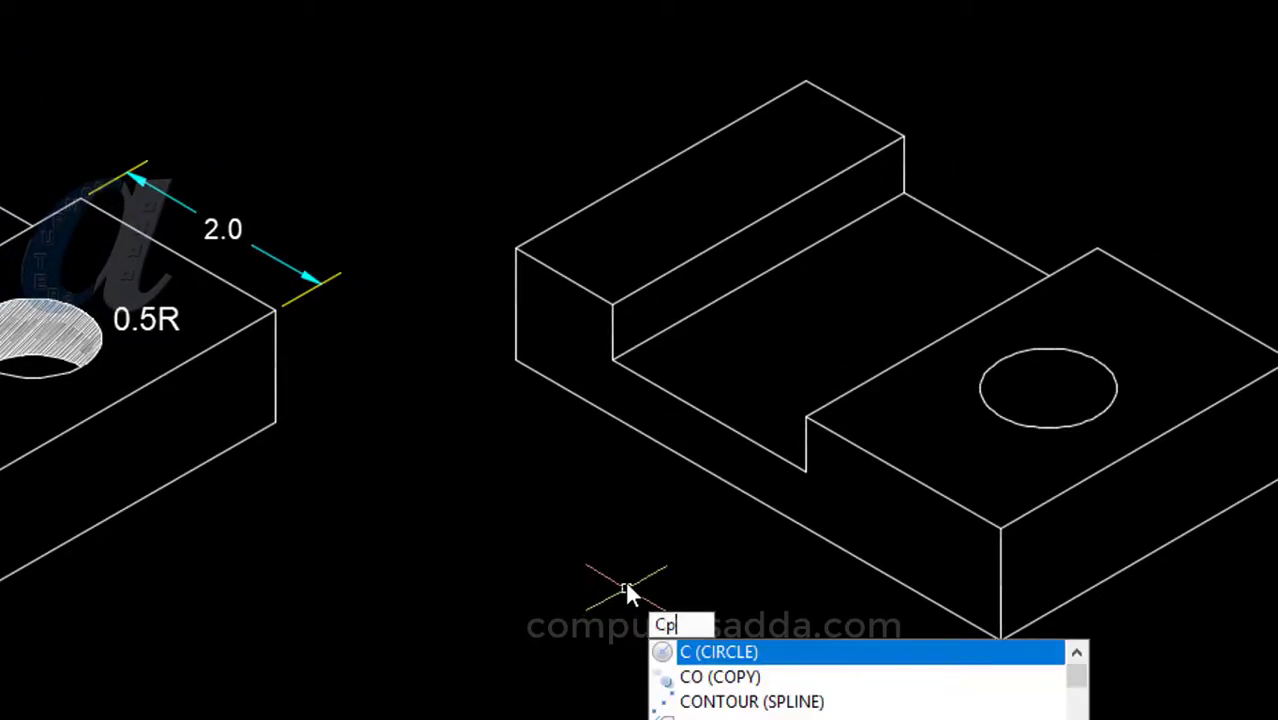
{"action": "key", "text": "Return"}
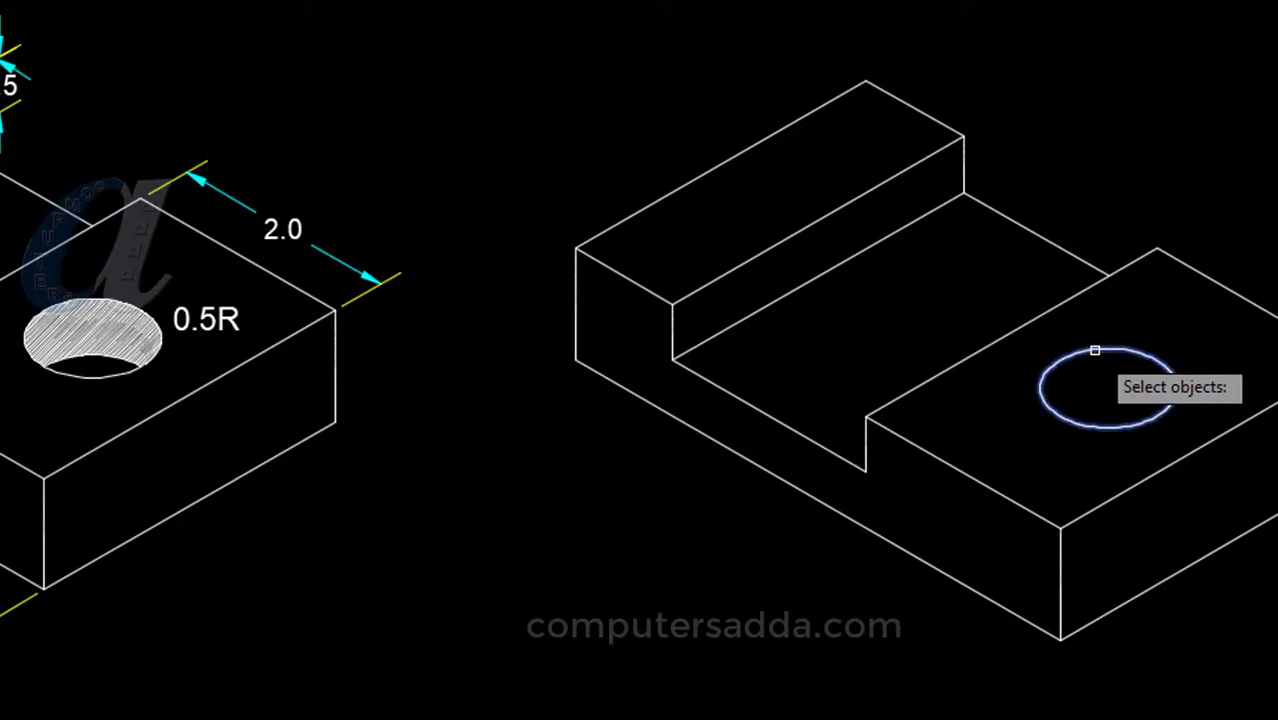
{"action": "left_click", "coordinate": [1095, 351]}
{"action": "key", "text": "Return"}
{"action": "left_click", "coordinate": [1107, 388]}
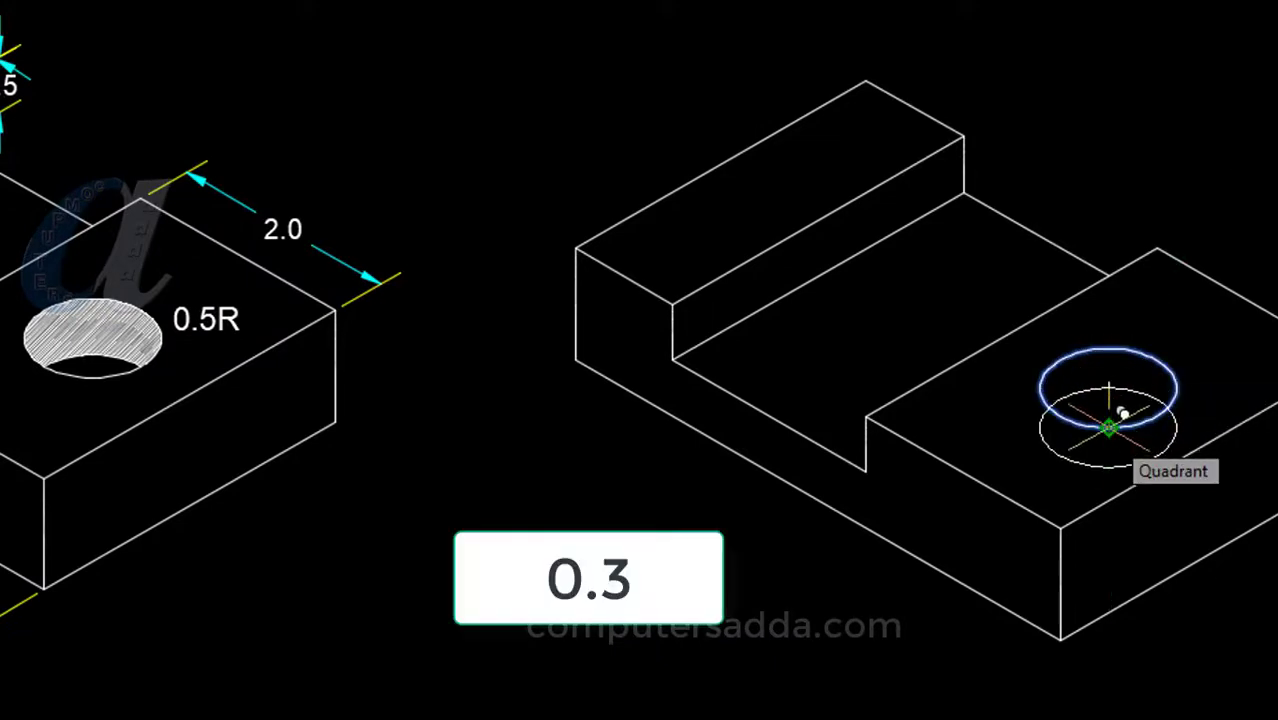
{"action": "key", "text": "Return"}
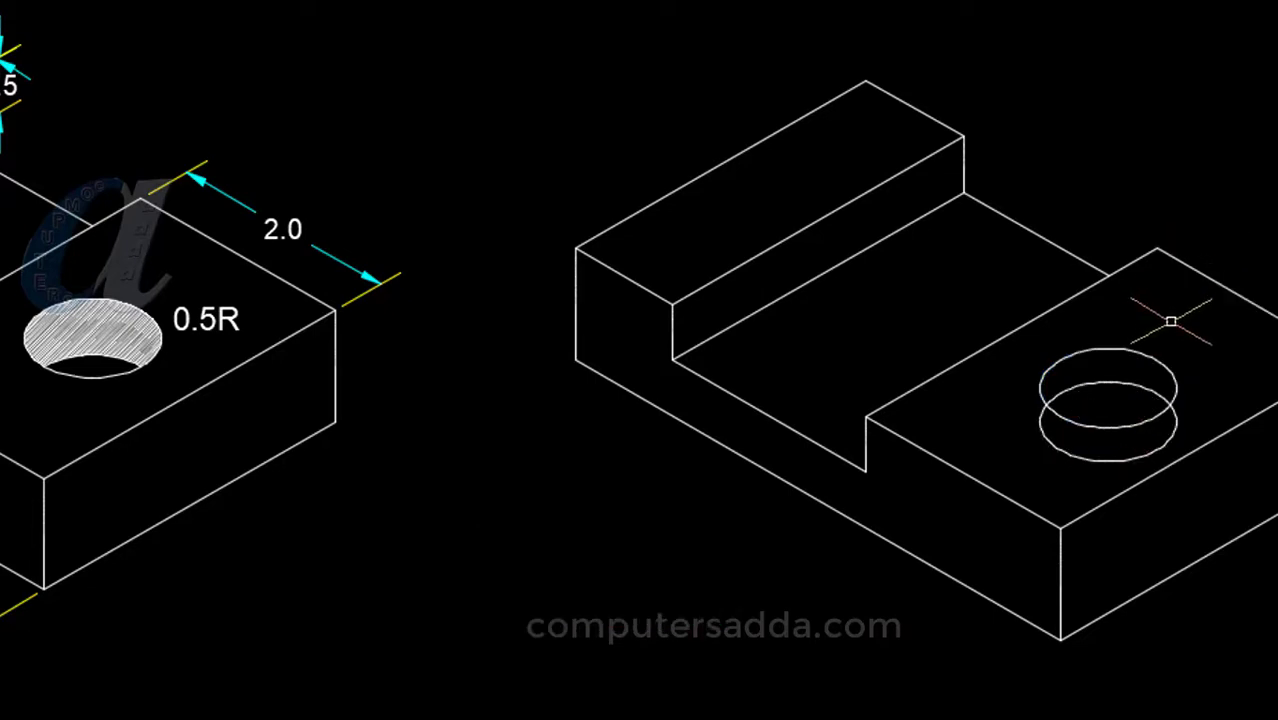
{"action": "type", "text": "tr"}
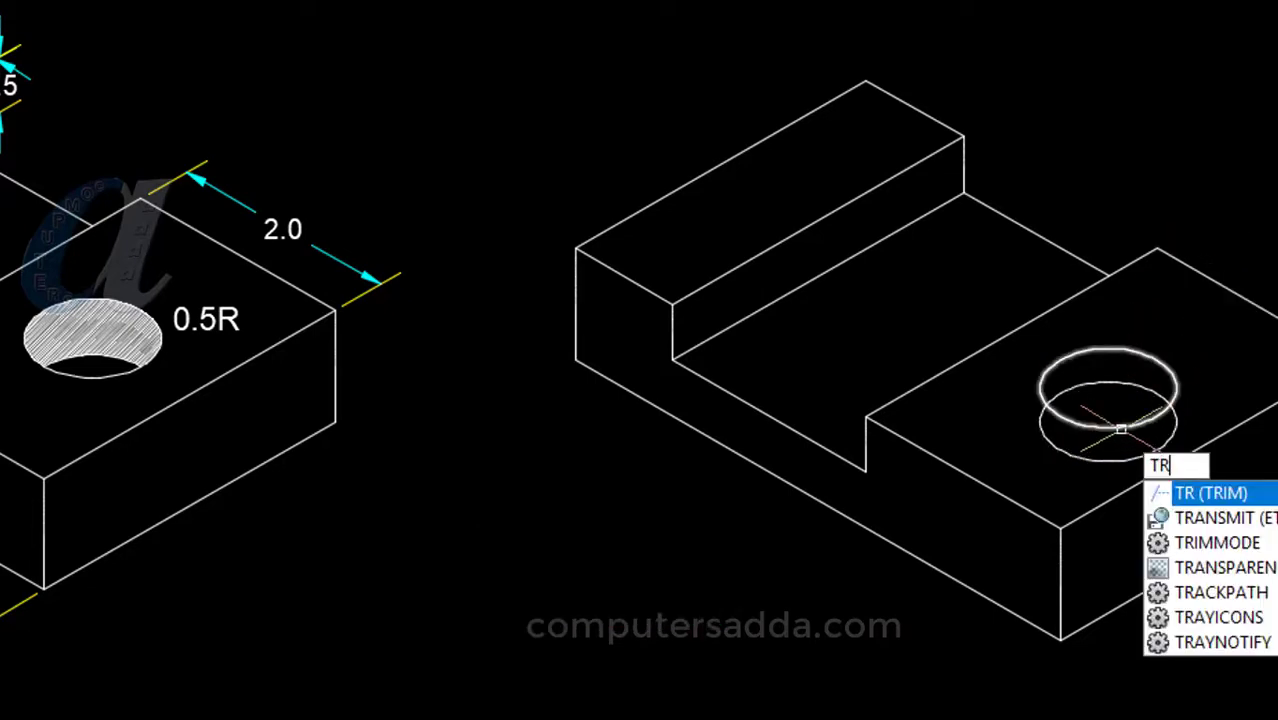
{"action": "key", "text": "Return"}
{"action": "left_click", "coordinate": [1085, 459]}
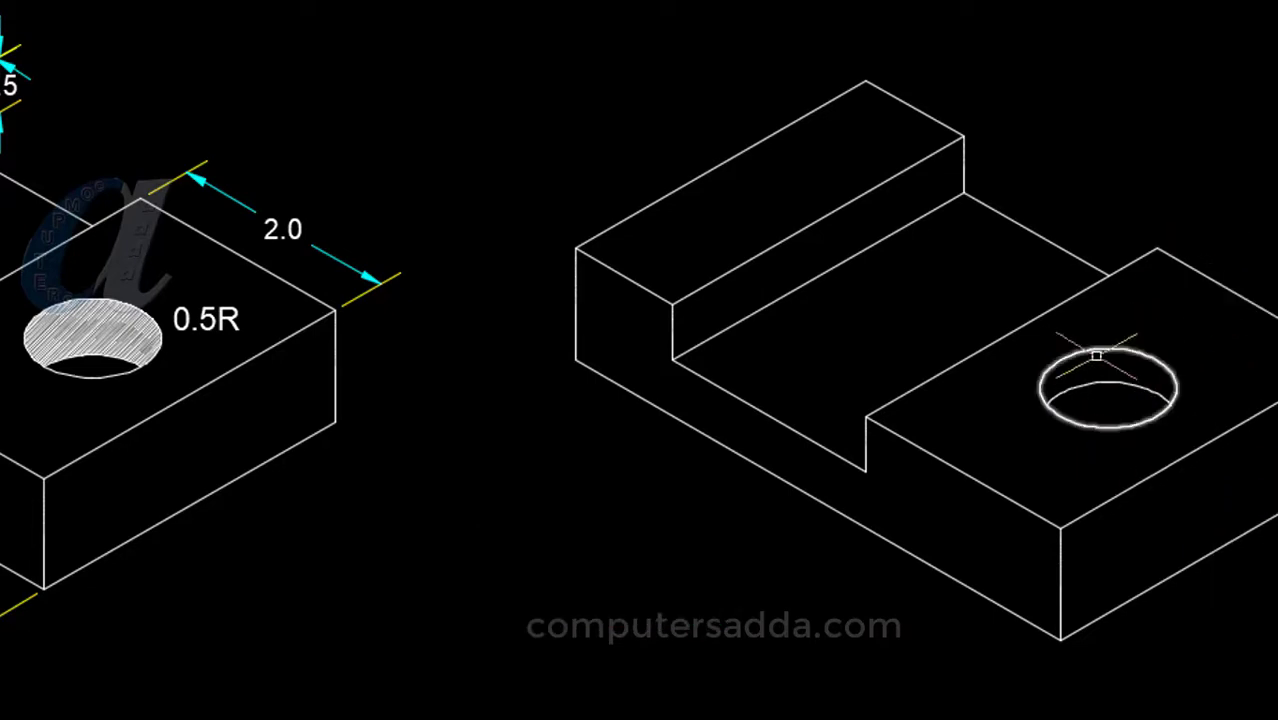
{"action": "key", "text": "Return"}
{"action": "scroll", "coordinate": [694, 484], "scroll_direction": "down", "scroll_amount": 2}
Draw a 0.7-long construction line on the tall step's top face, then start another from the edge midpoint.
{"action": "scroll", "coordinate": [228, 336], "scroll_direction": "up", "scroll_amount": 1}
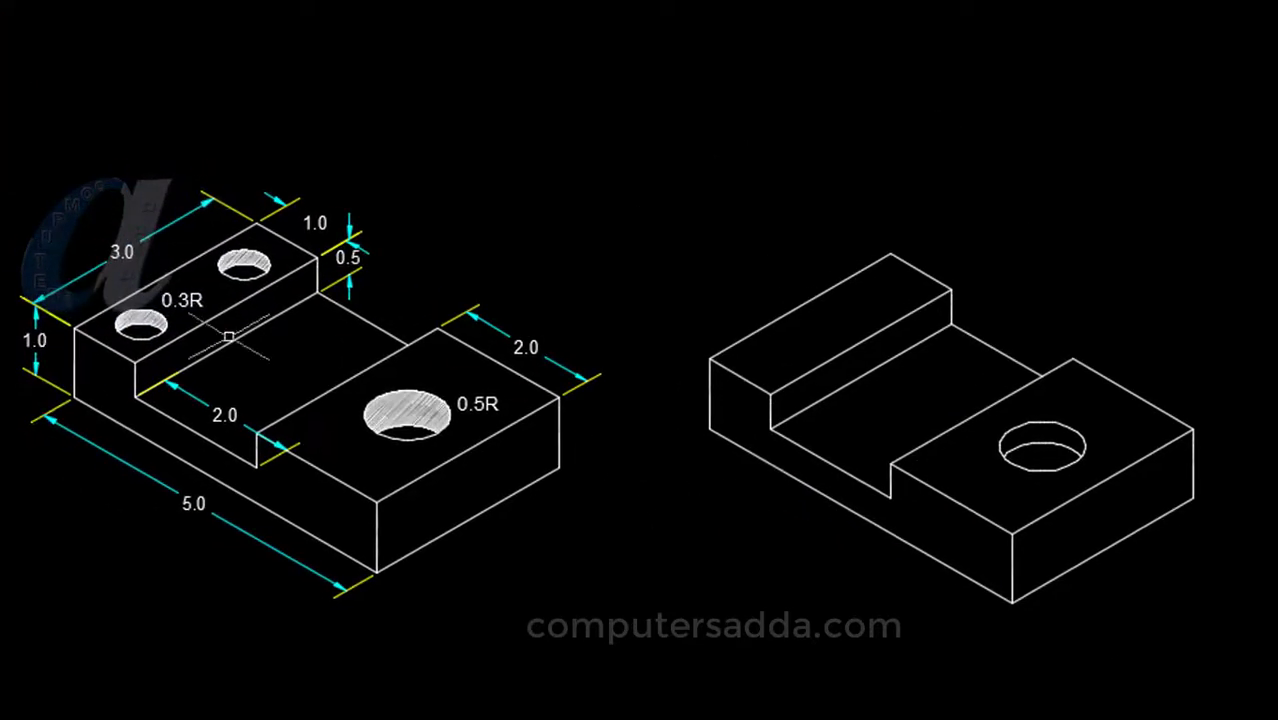
{"action": "scroll", "coordinate": [262, 283], "scroll_direction": "up", "scroll_amount": 1}
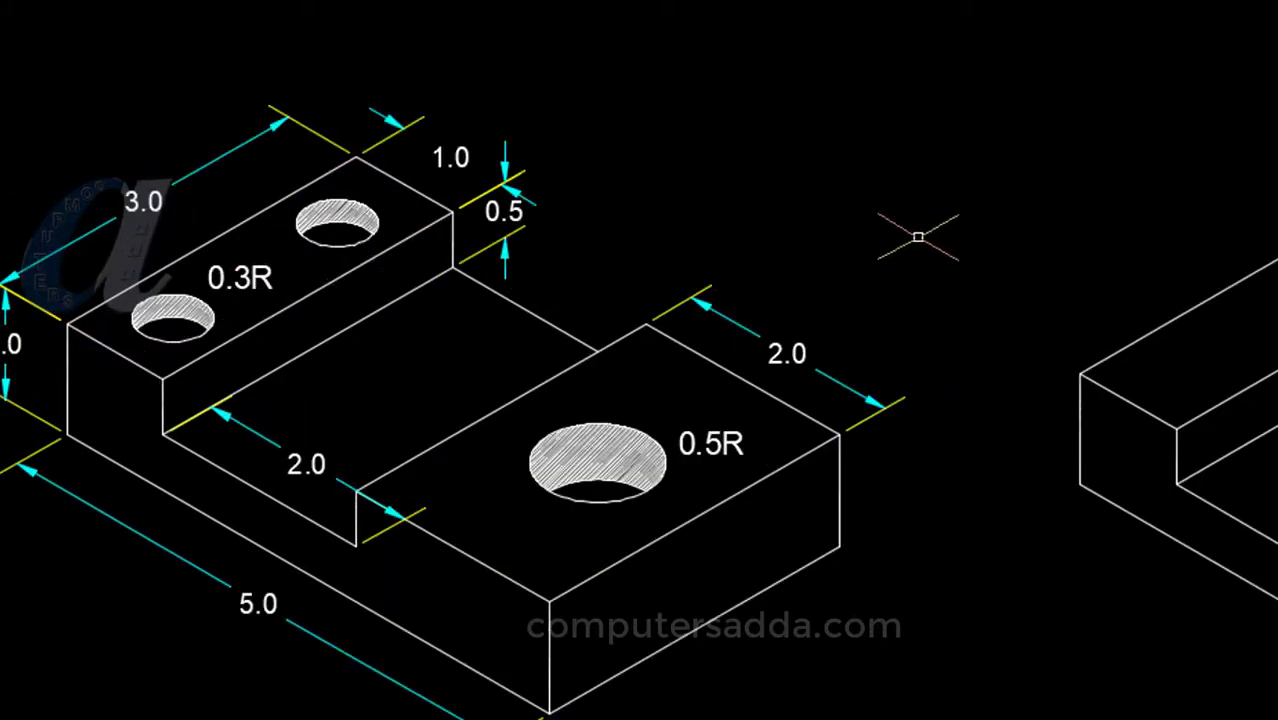
{"action": "mouse_move", "coordinate": [919, 234]}
{"action": "middle_mouse_down"}
{"action": "mouse_move", "coordinate": [759, 217]}
{"action": "mouse_move", "coordinate": [631, 224]}
{"action": "middle_mouse_up"}
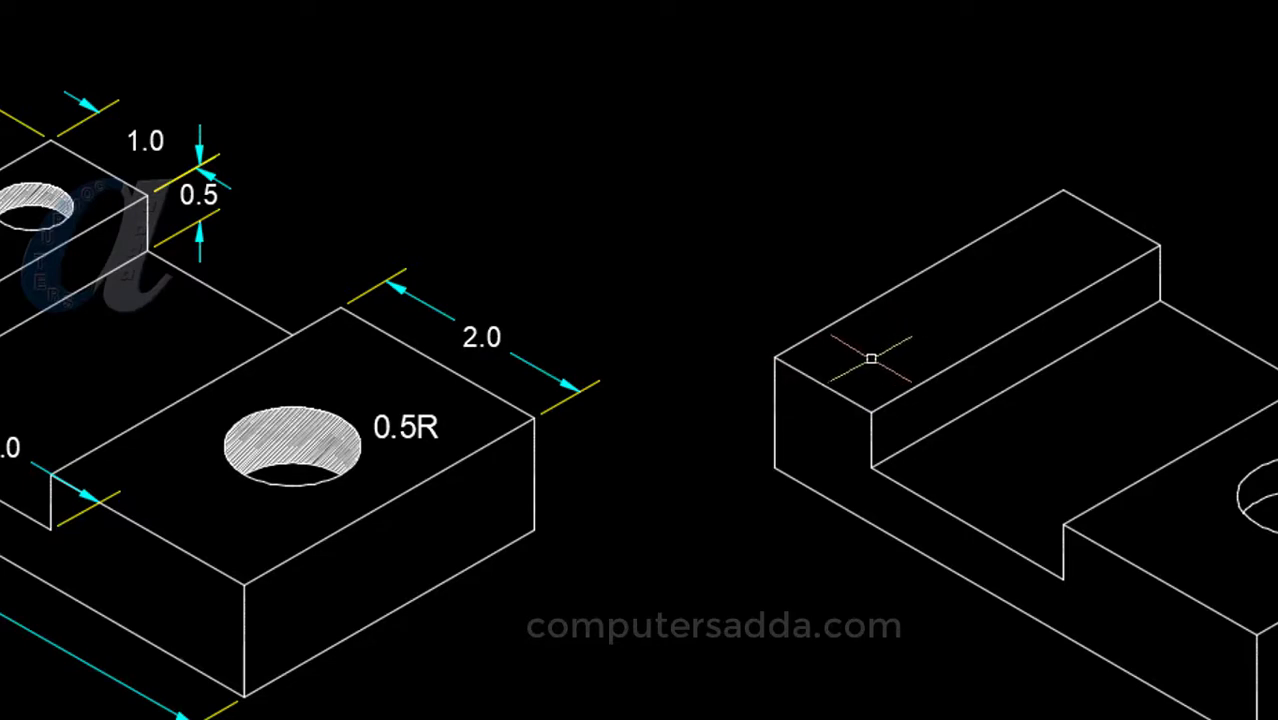
{"action": "type", "text": "l"}
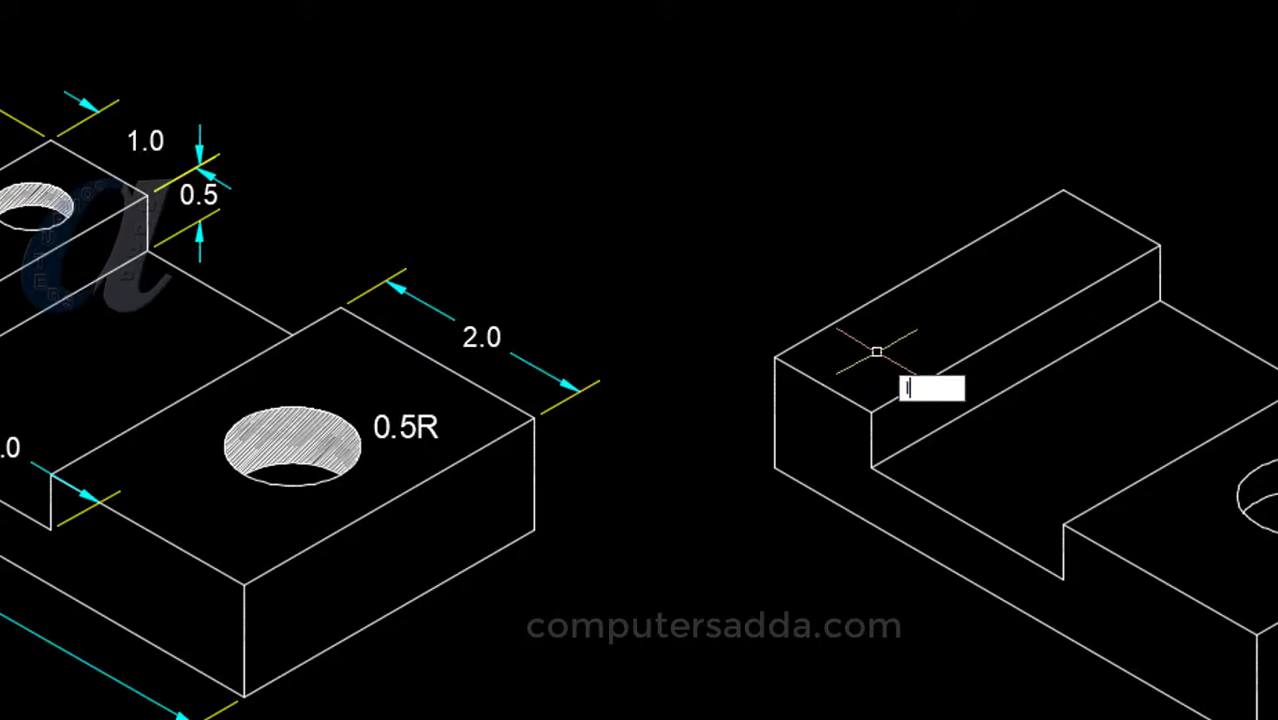
{"action": "key", "text": "Return"}
{"action": "left_click", "coordinate": [822, 383]}
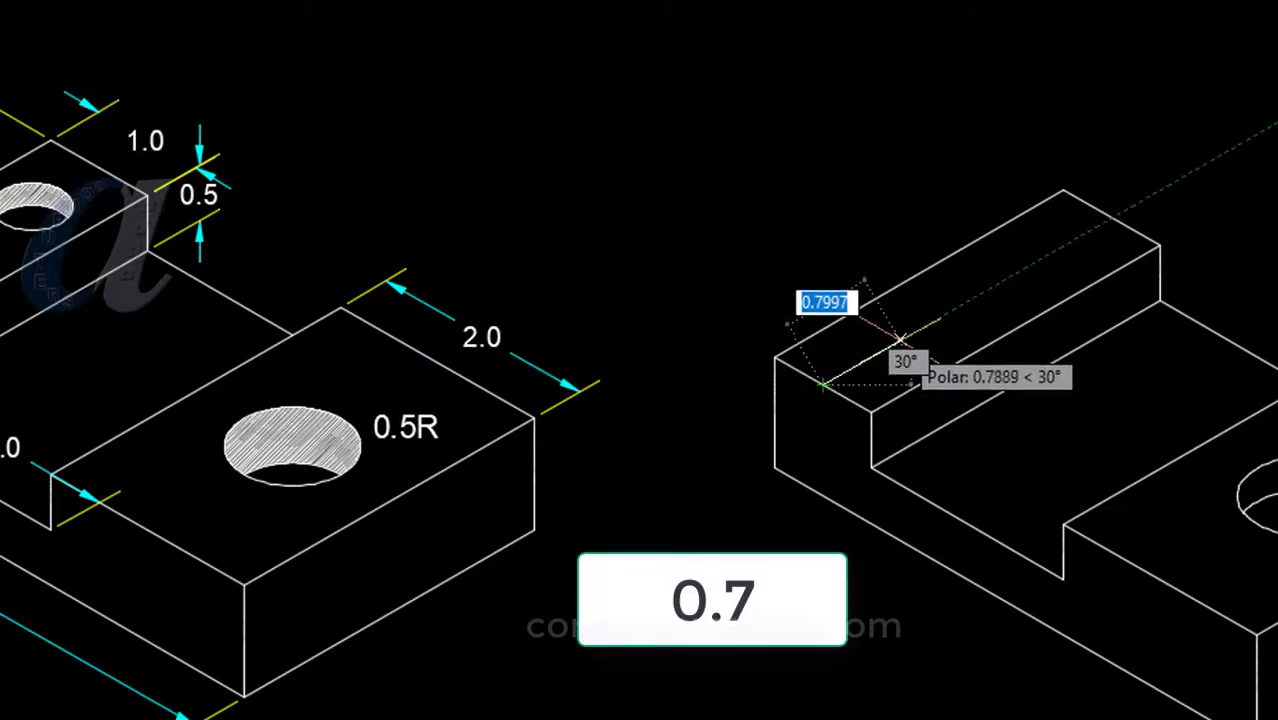
{"action": "type", "text": ".7"}
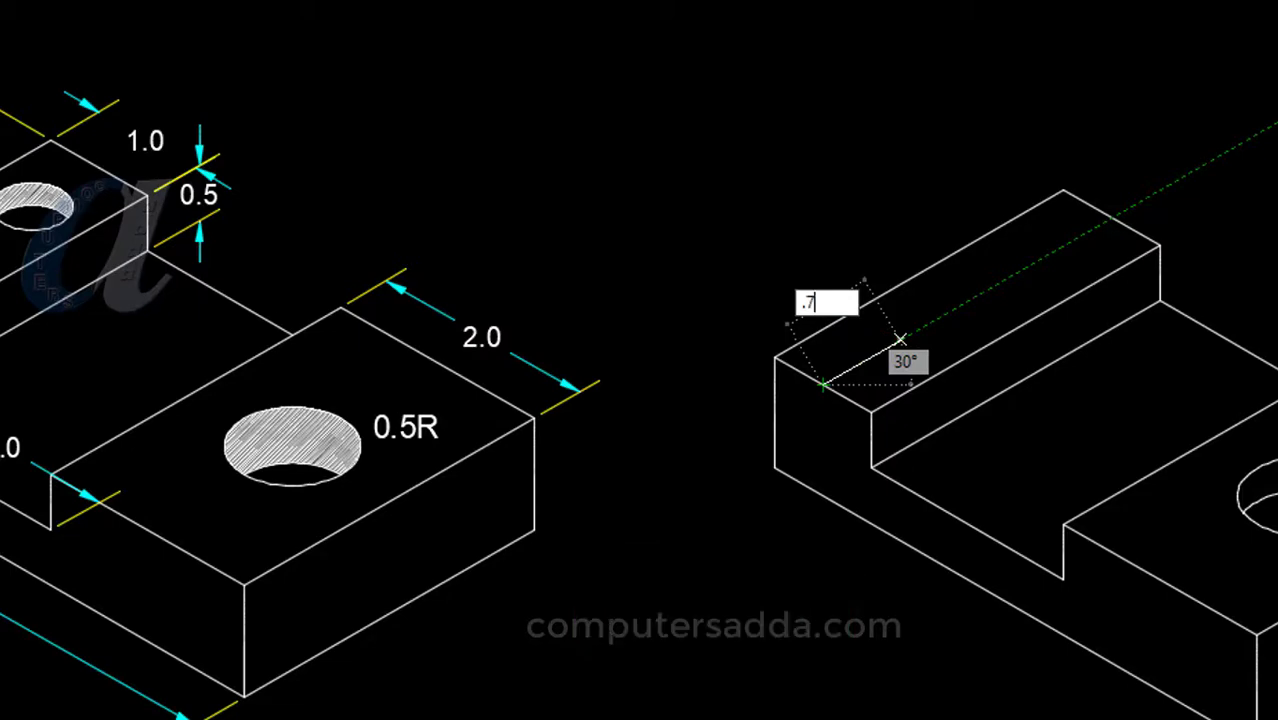
{"action": "key", "text": "Return"}
{"action": "key", "text": "Return"}
{"action": "key", "text": "Return"}
{"action": "left_click", "coordinate": [1112, 218]}
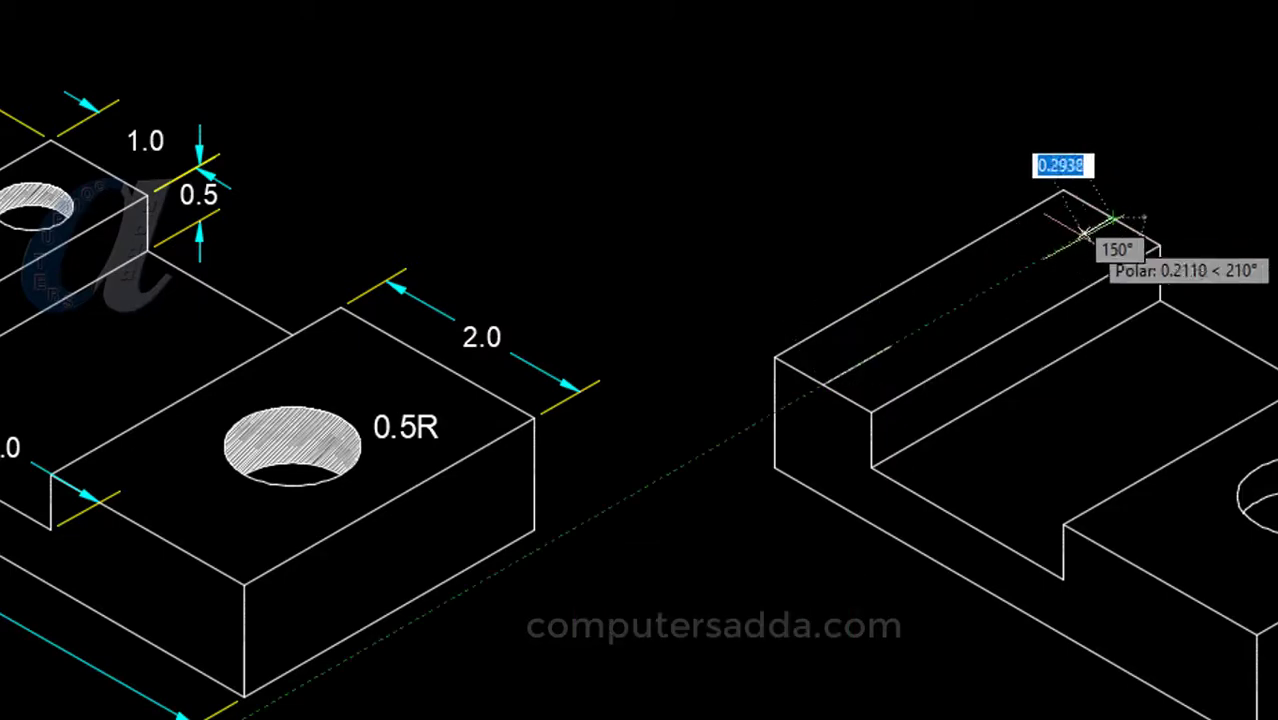
{"action": "type", "text": ".7"}
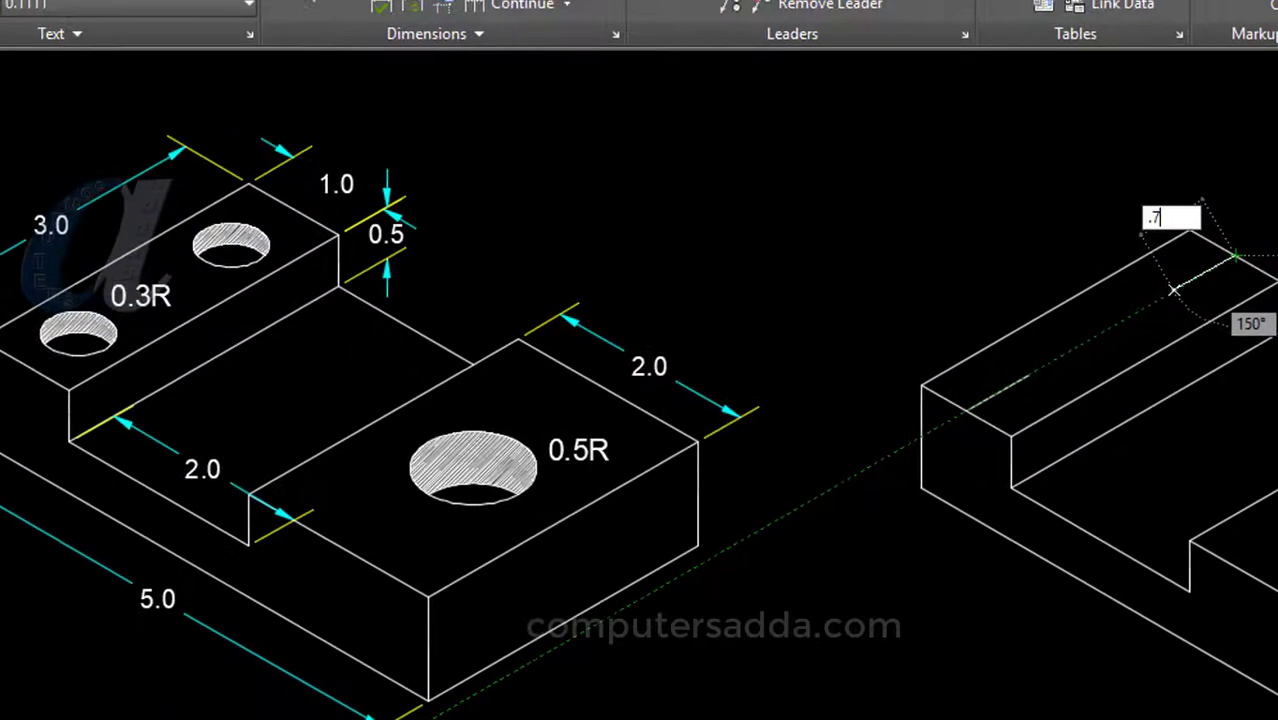
{"action": "key", "text": "Return"}
{"action": "key", "text": "Return"}
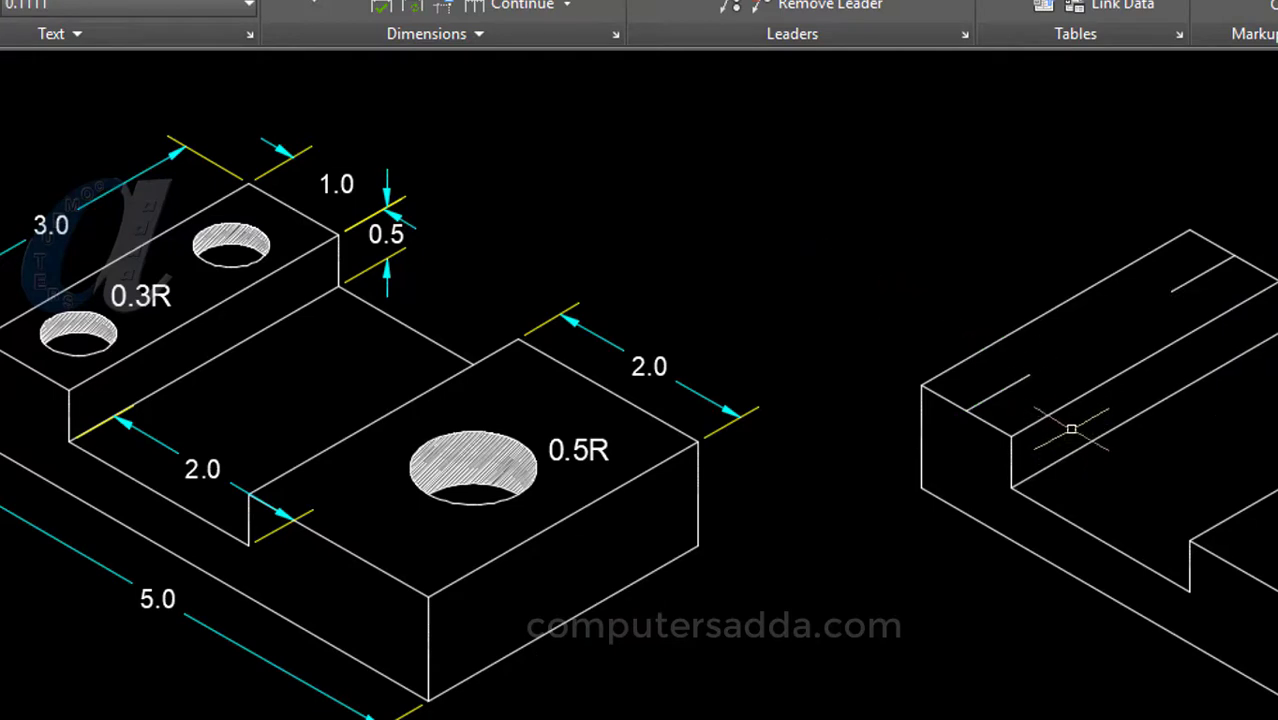
Draw a small isocircle hole on the tall step's top face.
{"action": "type", "text": "el"}
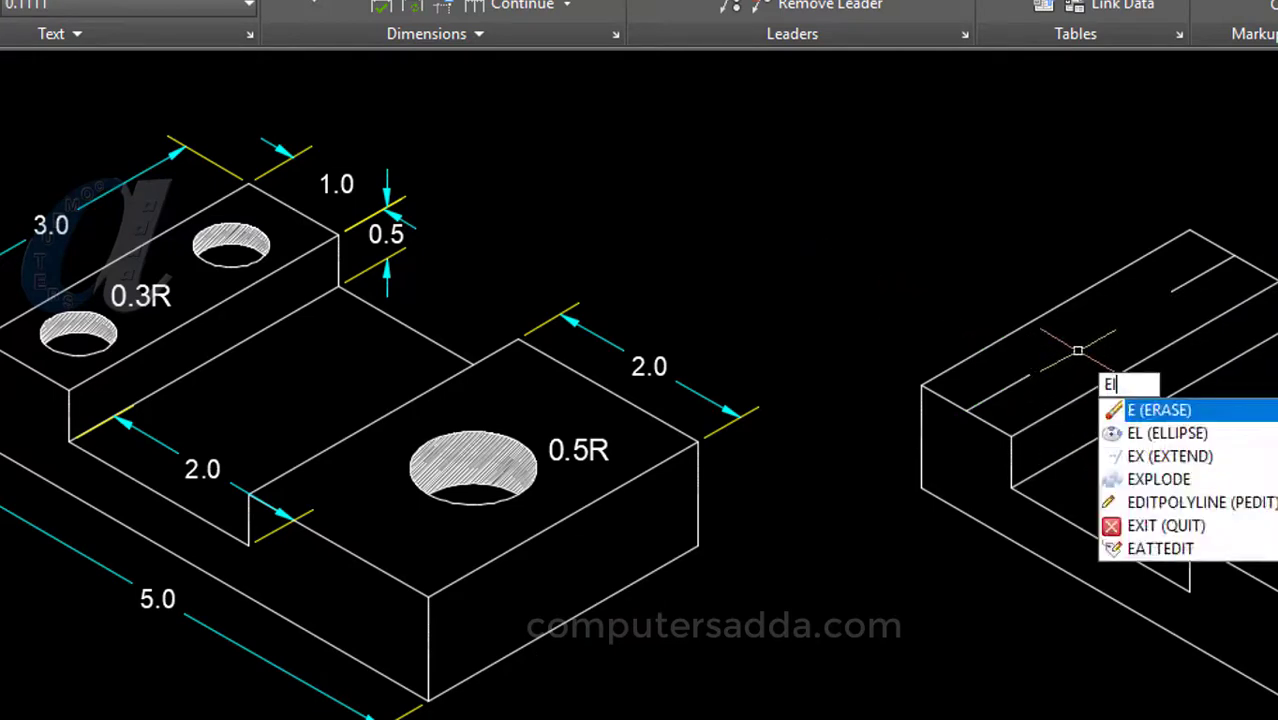
{"action": "key", "text": "Return"}
{"action": "type", "text": "i"}
{"action": "key", "text": "Return"}
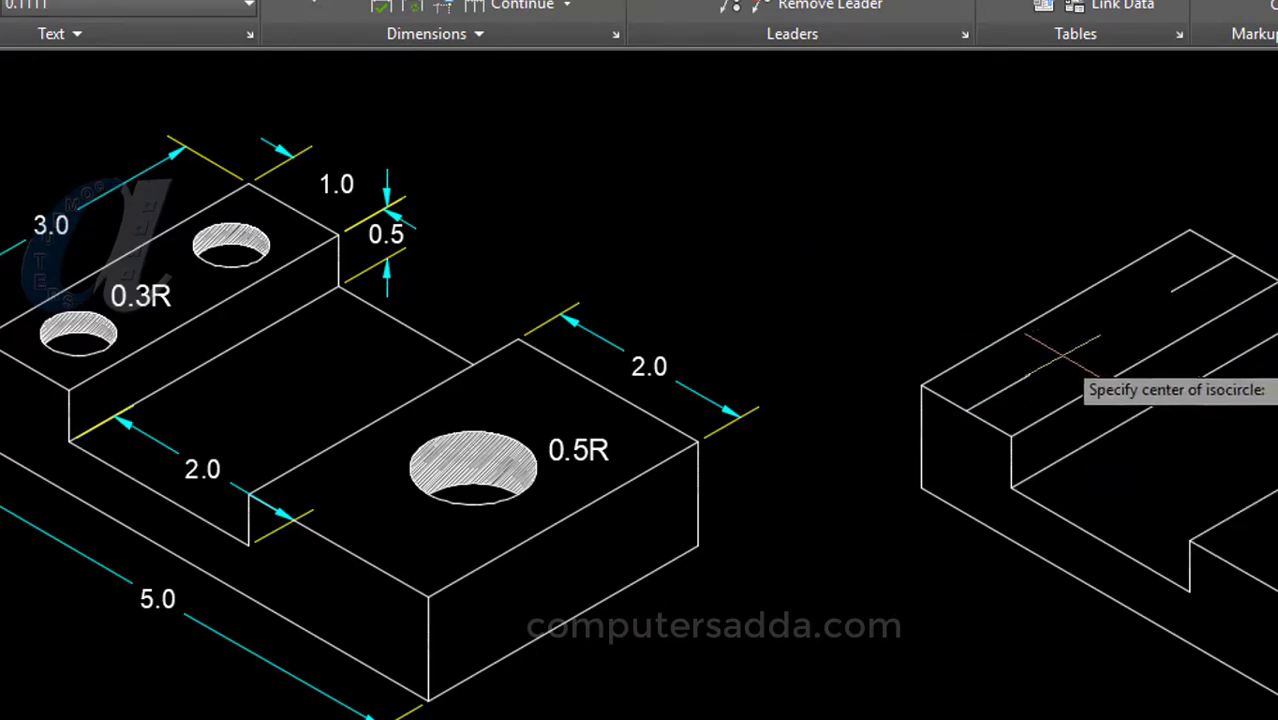
{"action": "left_click", "coordinate": [1028, 374]}
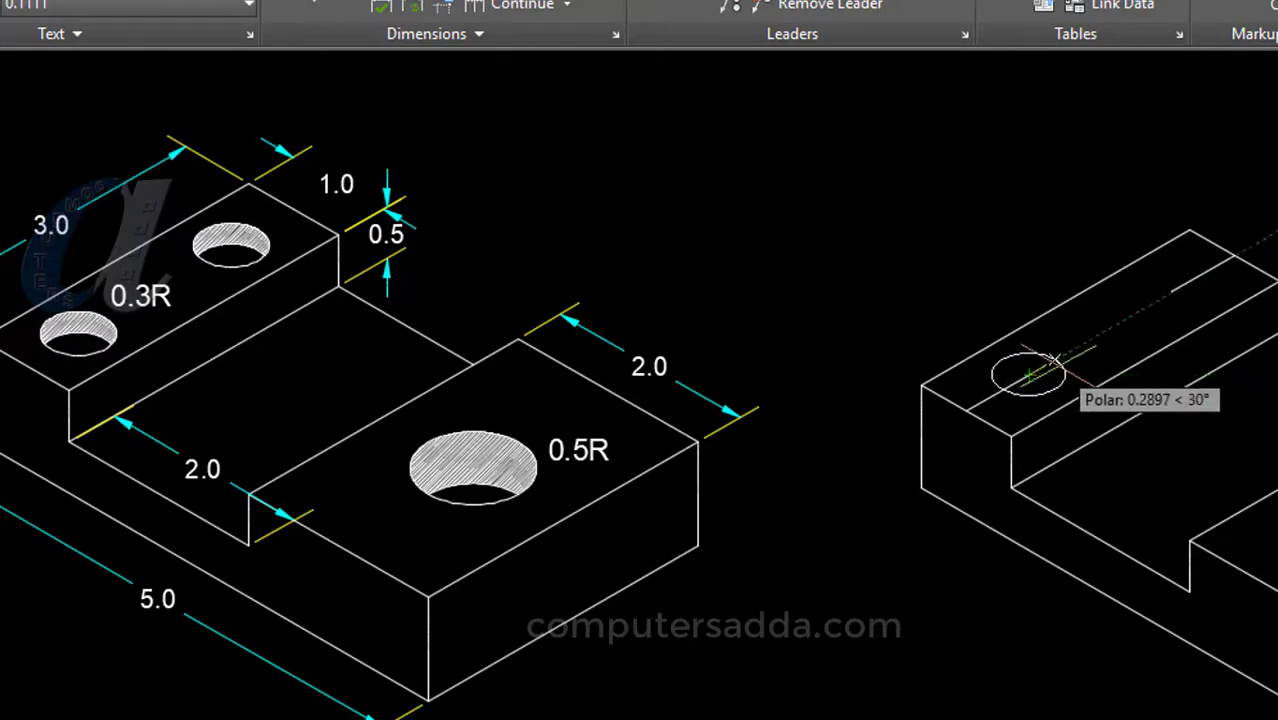
{"action": "left_click", "coordinate": [1055, 362]}
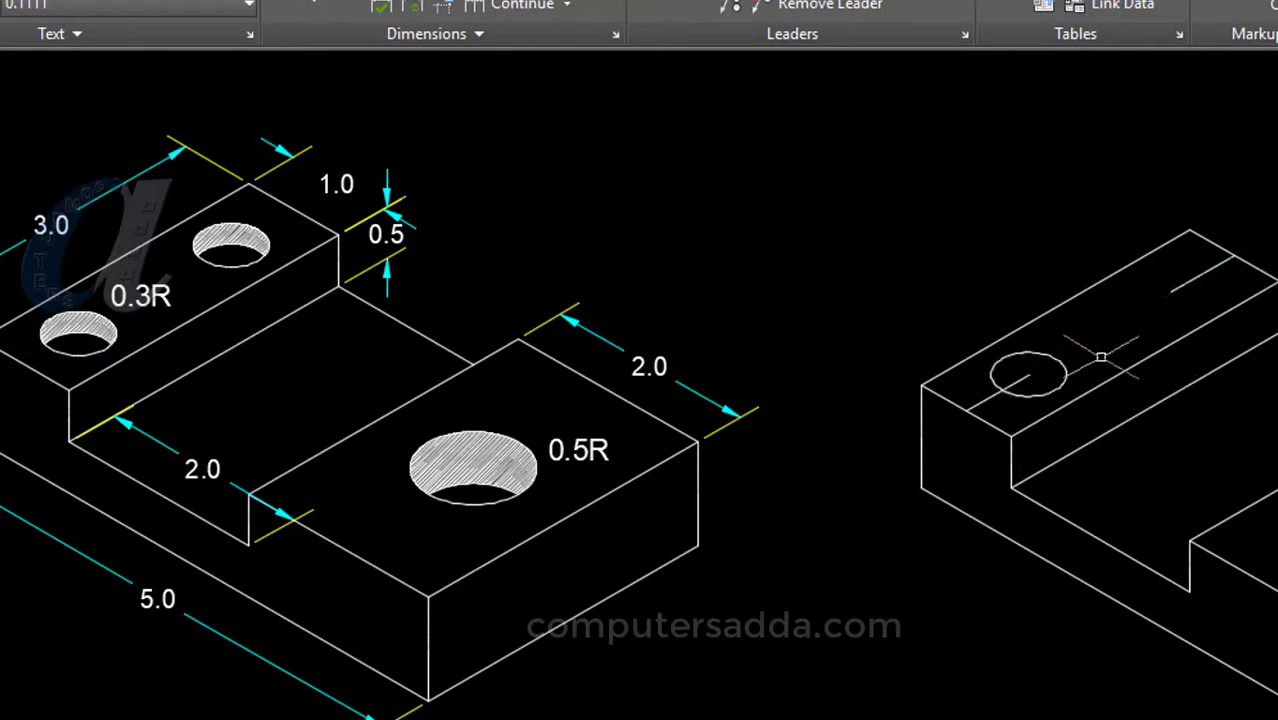
Copy the small hole to the far end of the step and delete the leftover centre line.
{"action": "type", "text": "co"}
{"action": "key", "text": "Return"}
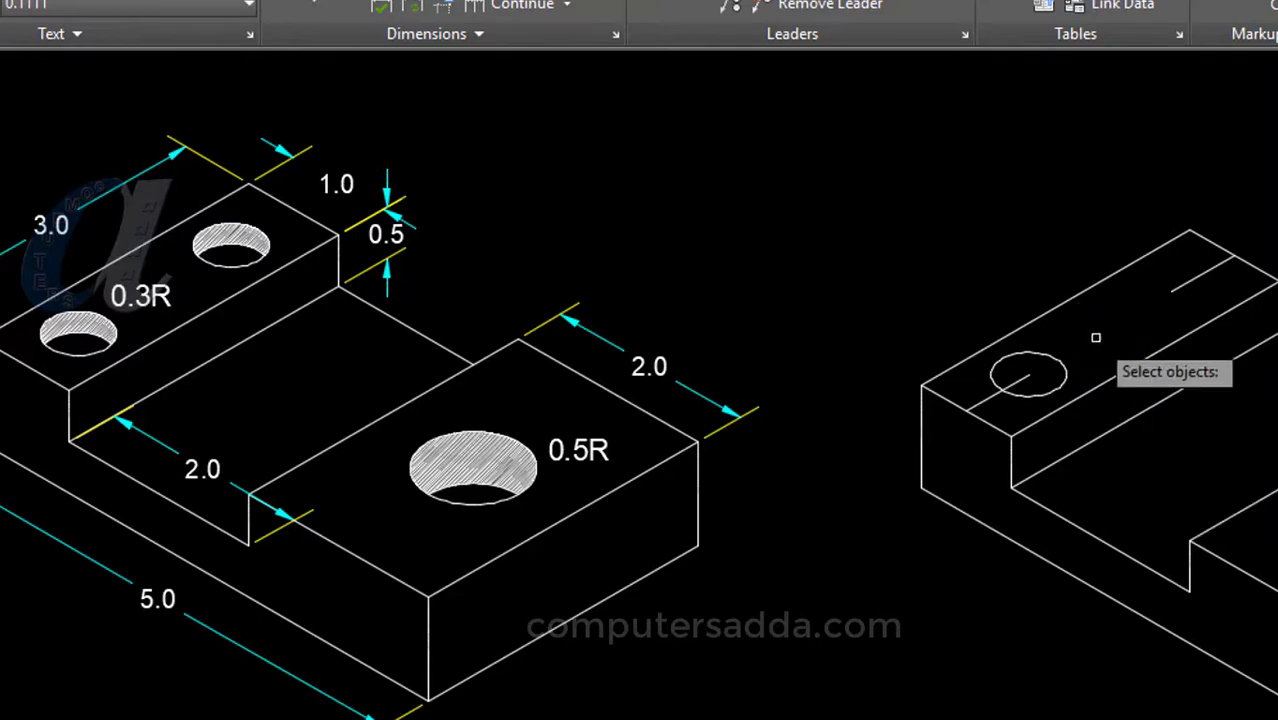
{"action": "left_click", "coordinate": [1064, 378]}
{"action": "key", "text": "Return"}
{"action": "left_click", "coordinate": [1030, 374]}
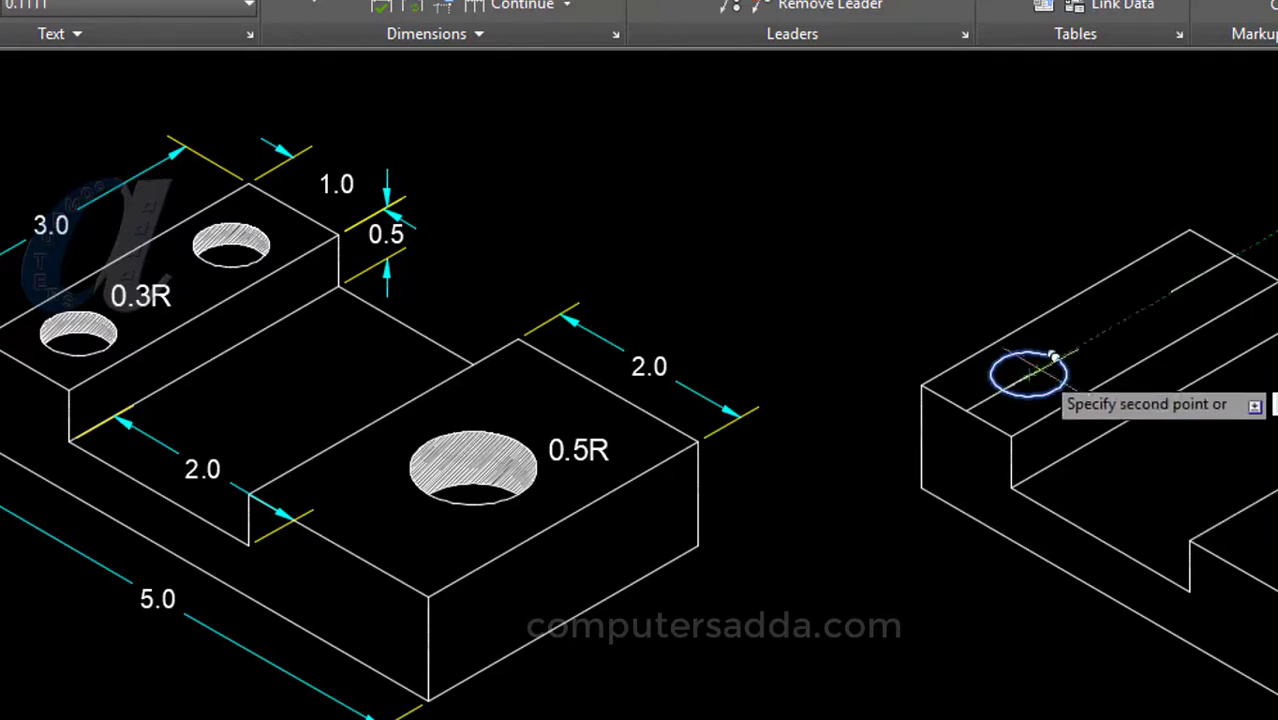
{"action": "left_click", "coordinate": [1173, 291]}
{"action": "key", "text": "Return"}
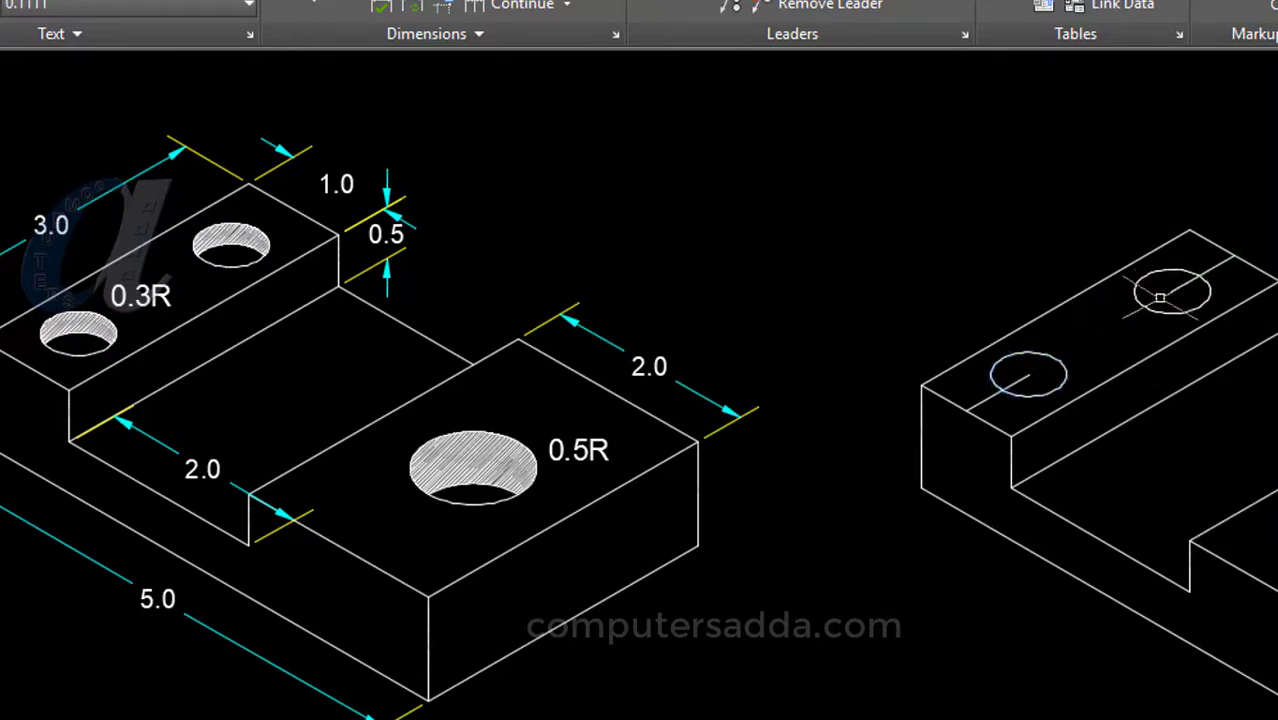
{"action": "left_click", "coordinate": [1168, 292]}
{"action": "key", "text": "Delete"}
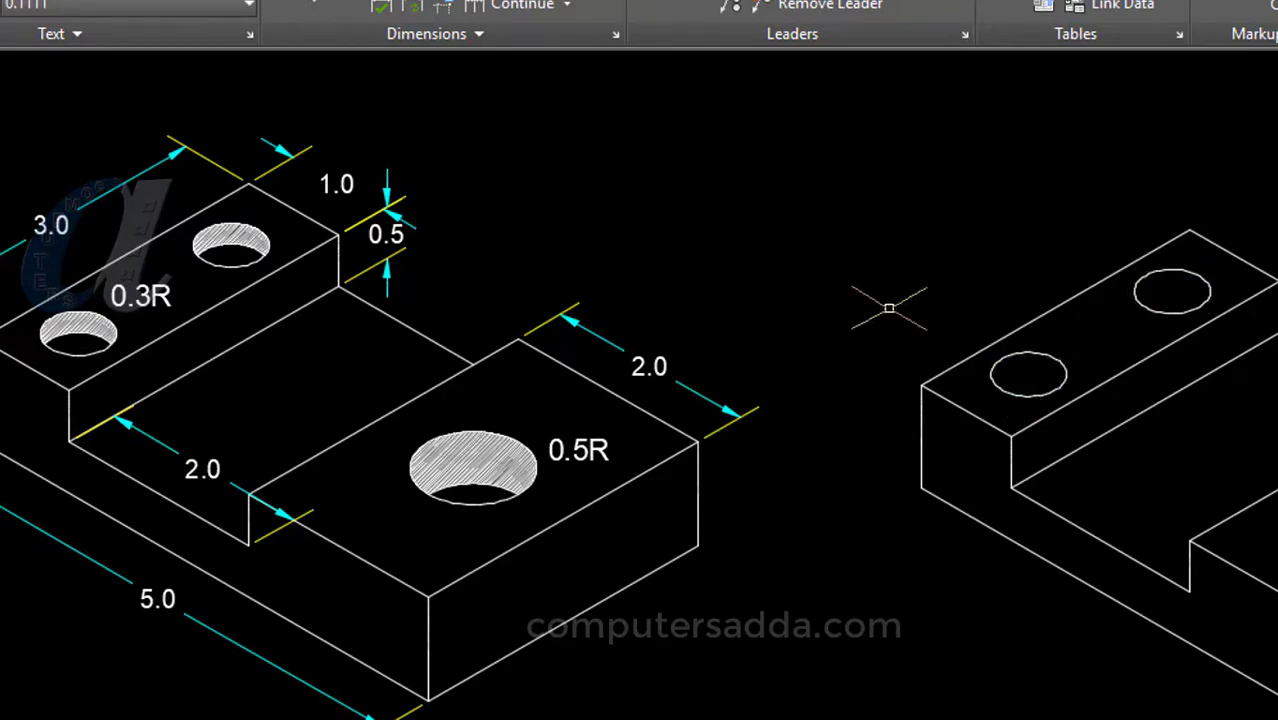
Copy the left small hole's circle 0.2 downward.
{"action": "type", "text": "cp"}
{"action": "key", "text": "Return"}
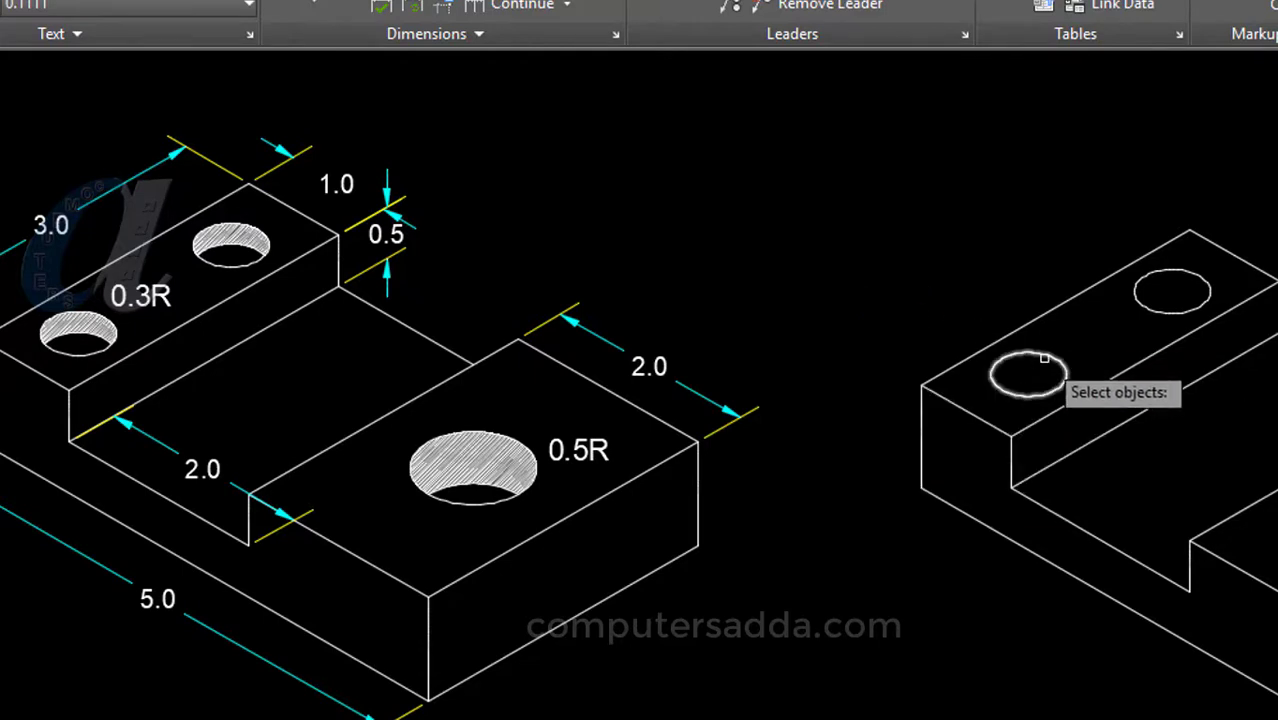
{"action": "left_click", "coordinate": [1043, 358]}
{"action": "key", "text": "Return"}
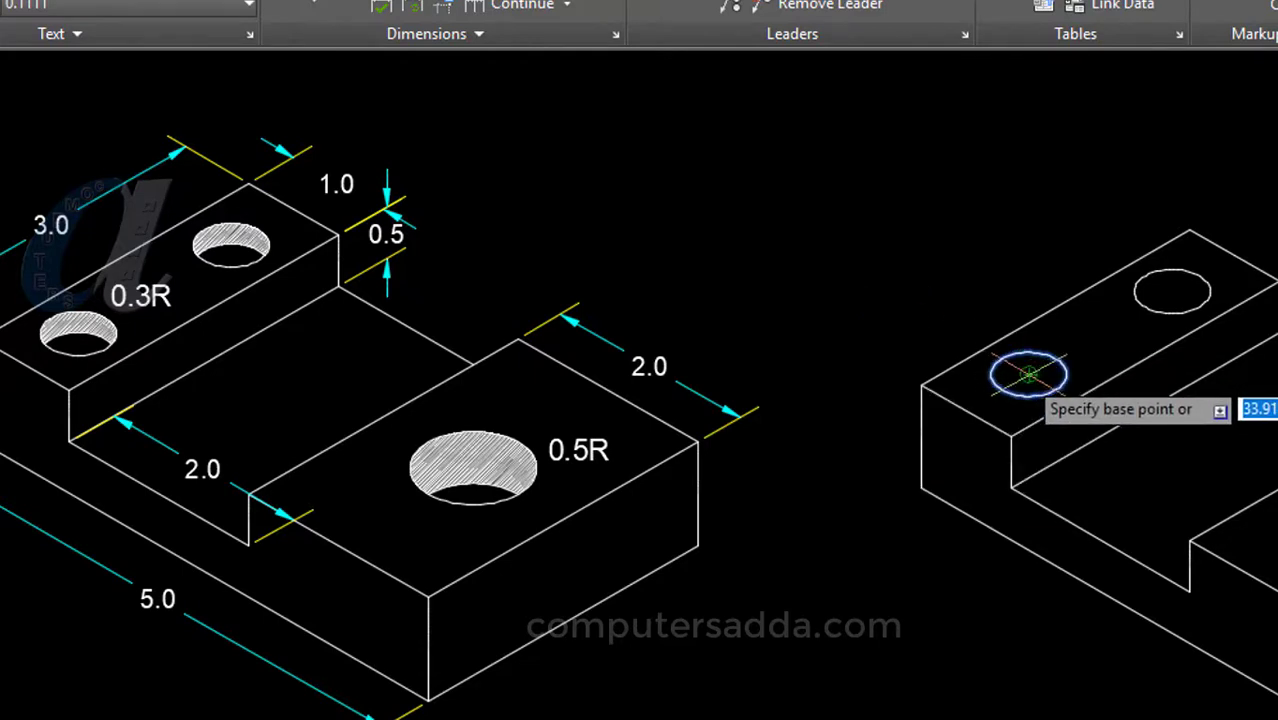
{"action": "left_click", "coordinate": [1029, 375]}
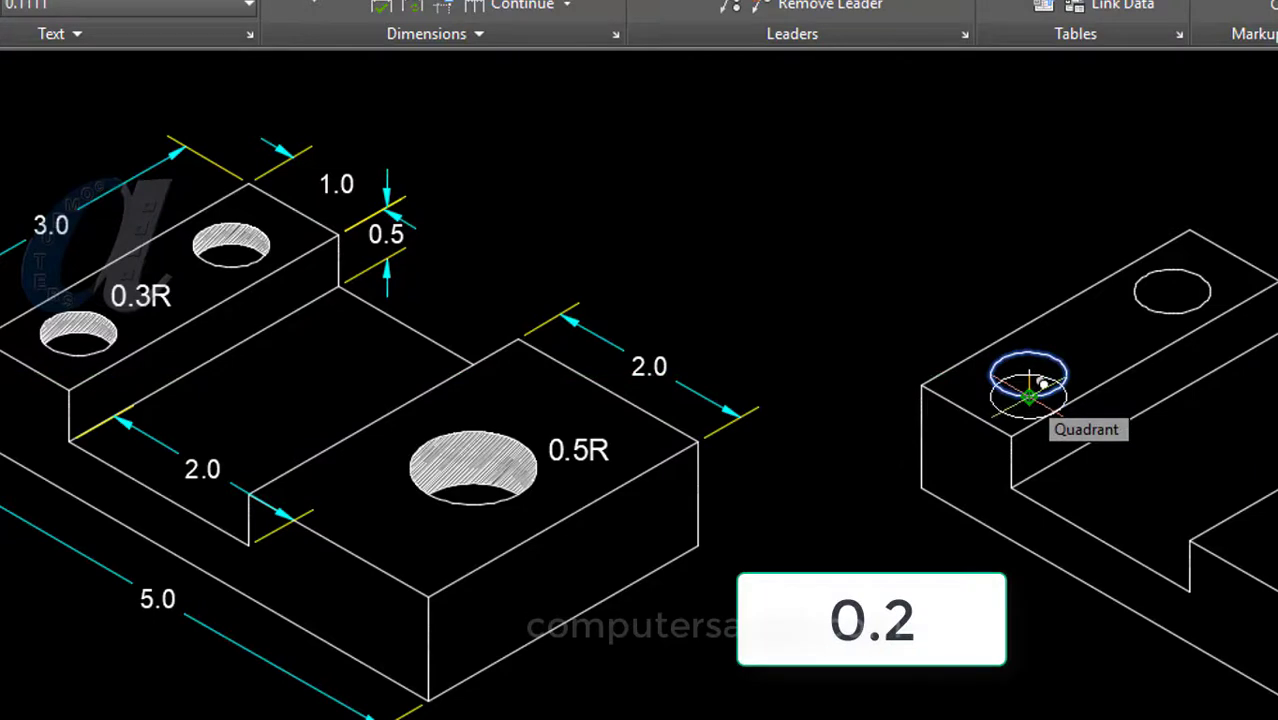
{"action": "type", "text": ".2"}
{"action": "key", "text": "Return"}
{"action": "key", "text": "Return"}
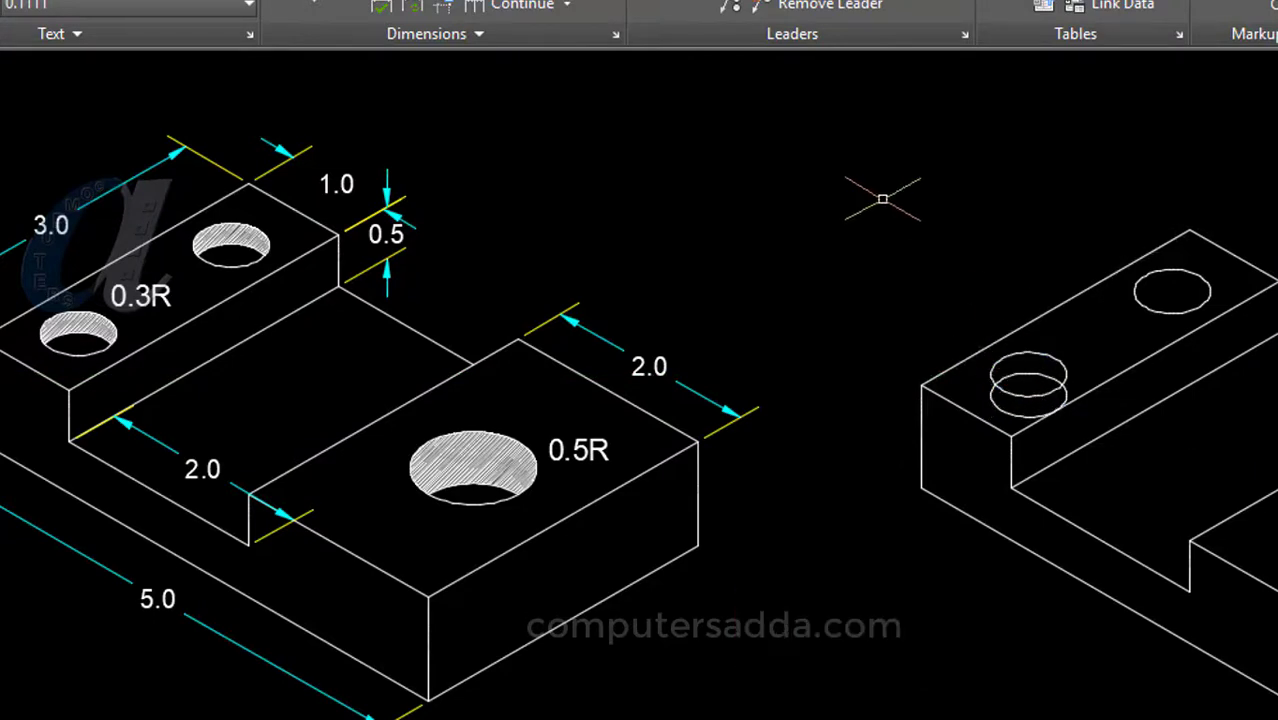
Copy the right small hole's circle 0.2 downward.
{"action": "type", "text": "cp"}
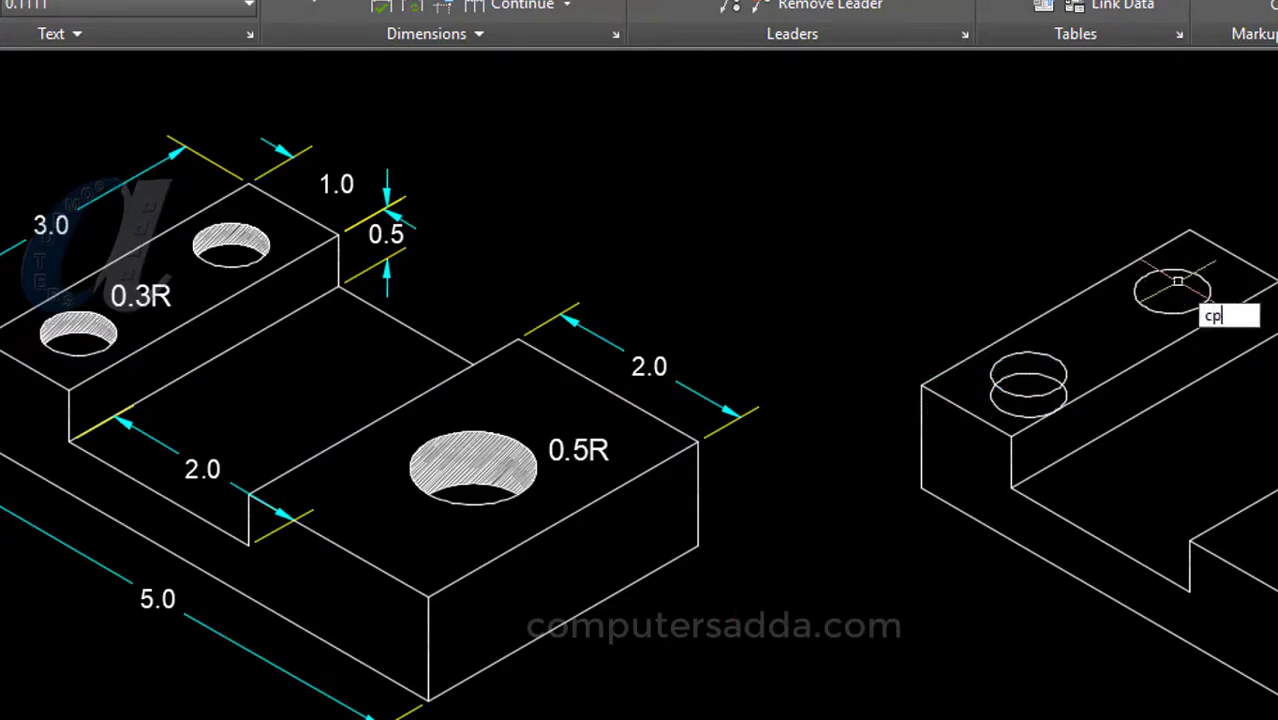
{"action": "key", "text": "Return"}
{"action": "left_click", "coordinate": [1186, 277]}
{"action": "key", "text": "Return"}
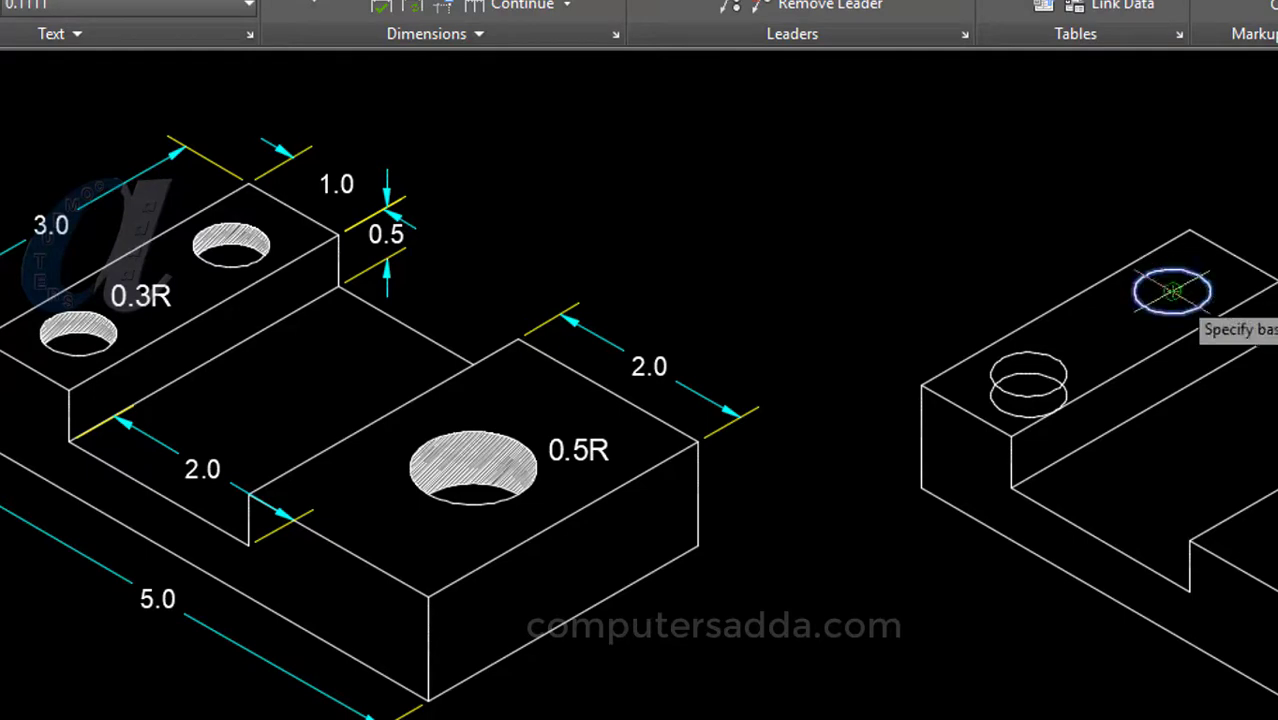
{"action": "left_click", "coordinate": [1172, 292]}
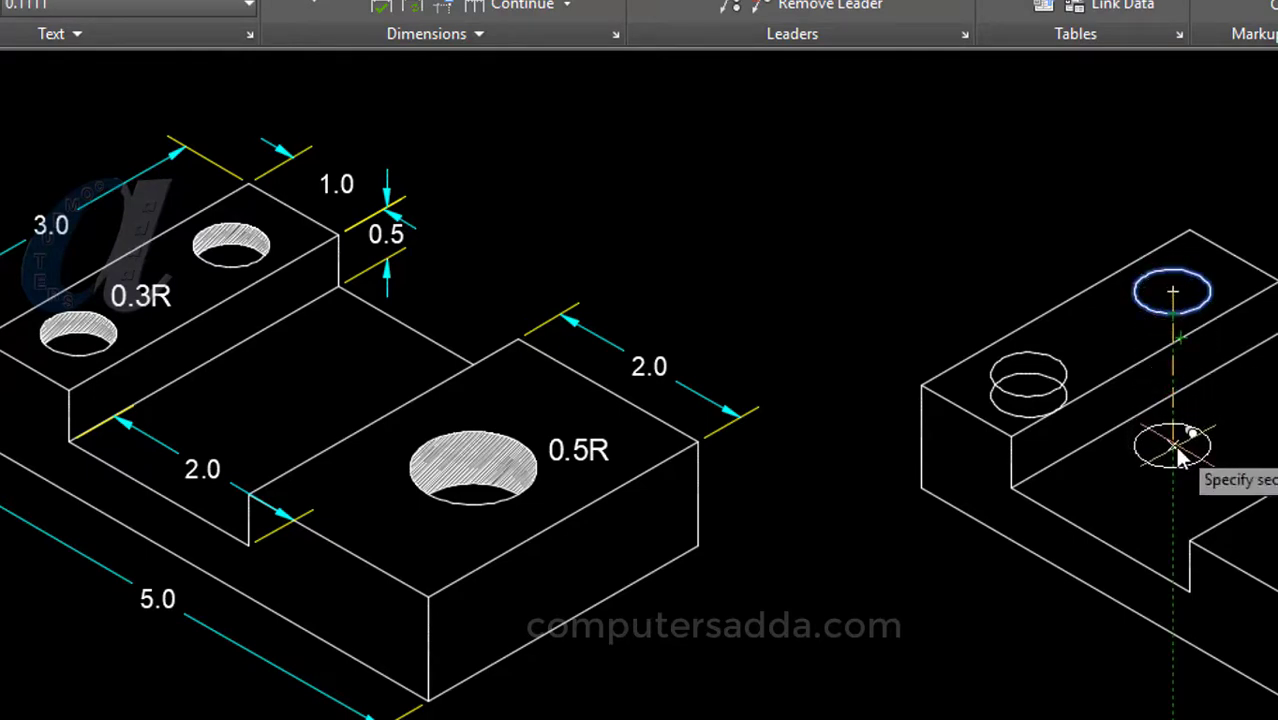
{"action": "key", "text": "Return"}
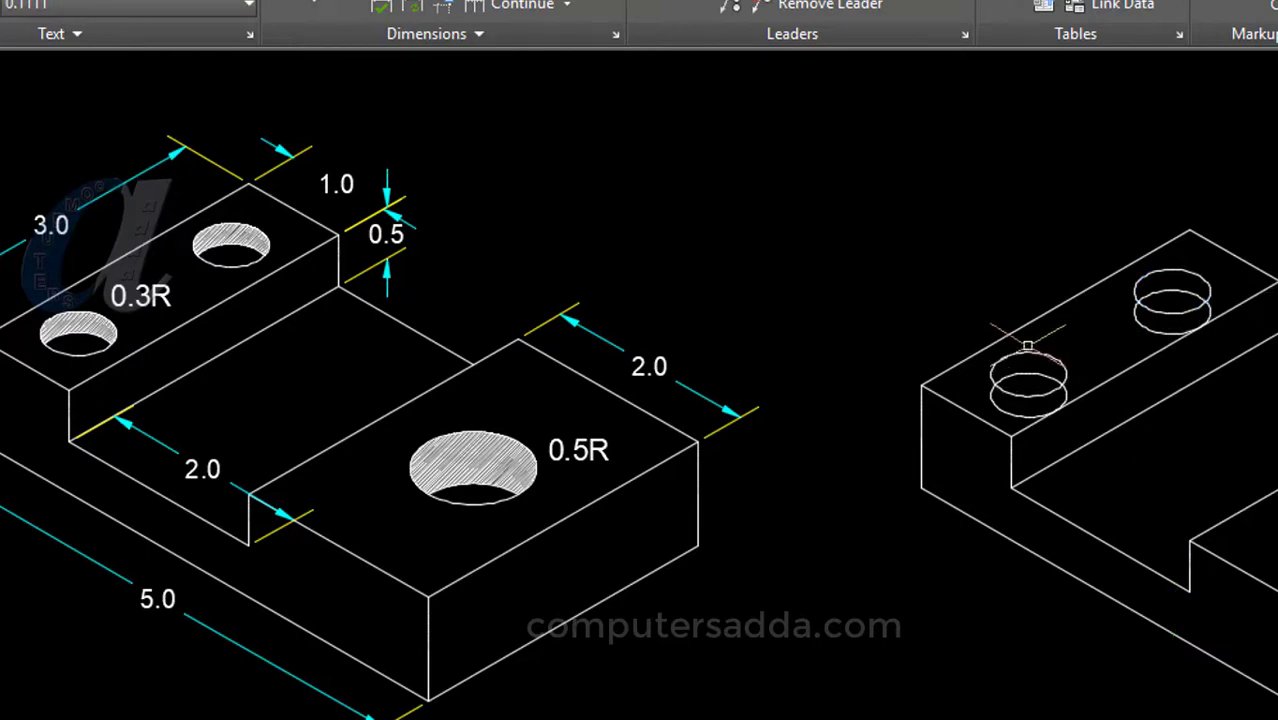
Trim the hidden arcs of both copied circles and reframe the view on the new block.
{"action": "type", "text": "TR"}
{"action": "key", "text": "Return"}
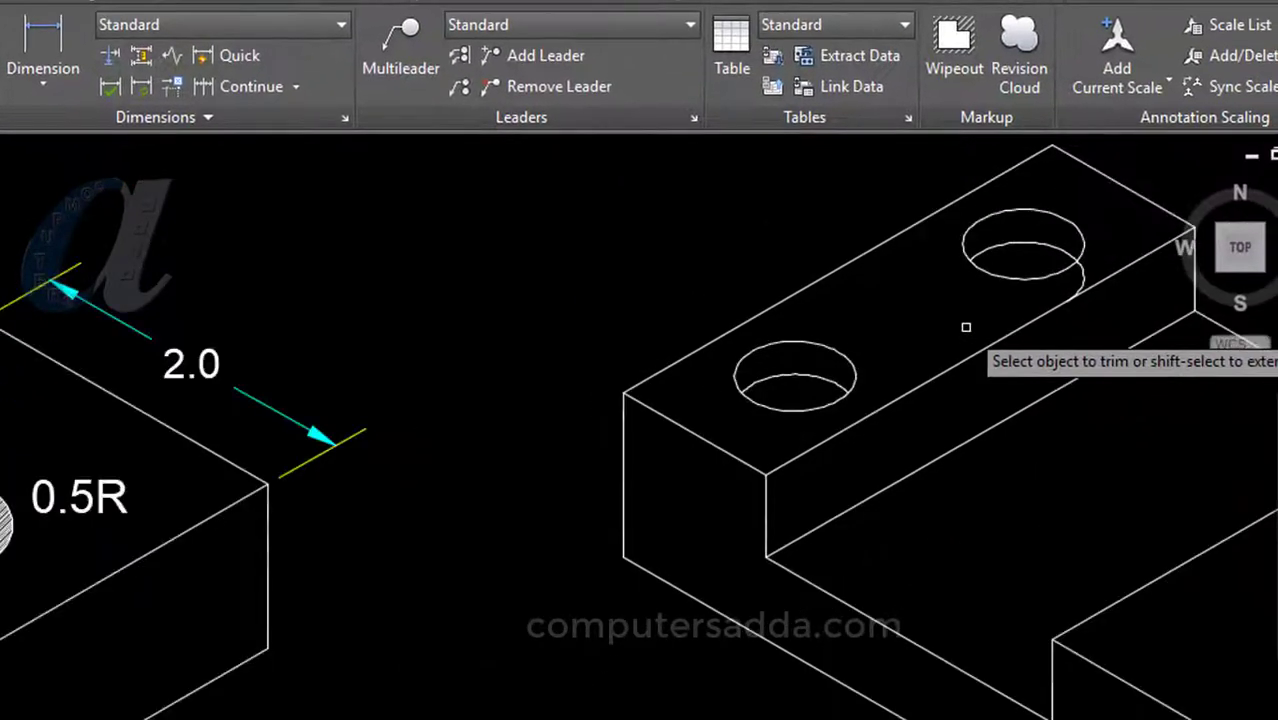
{"action": "scroll", "coordinate": [990, 265], "scroll_direction": "down", "scroll_amount": 2}
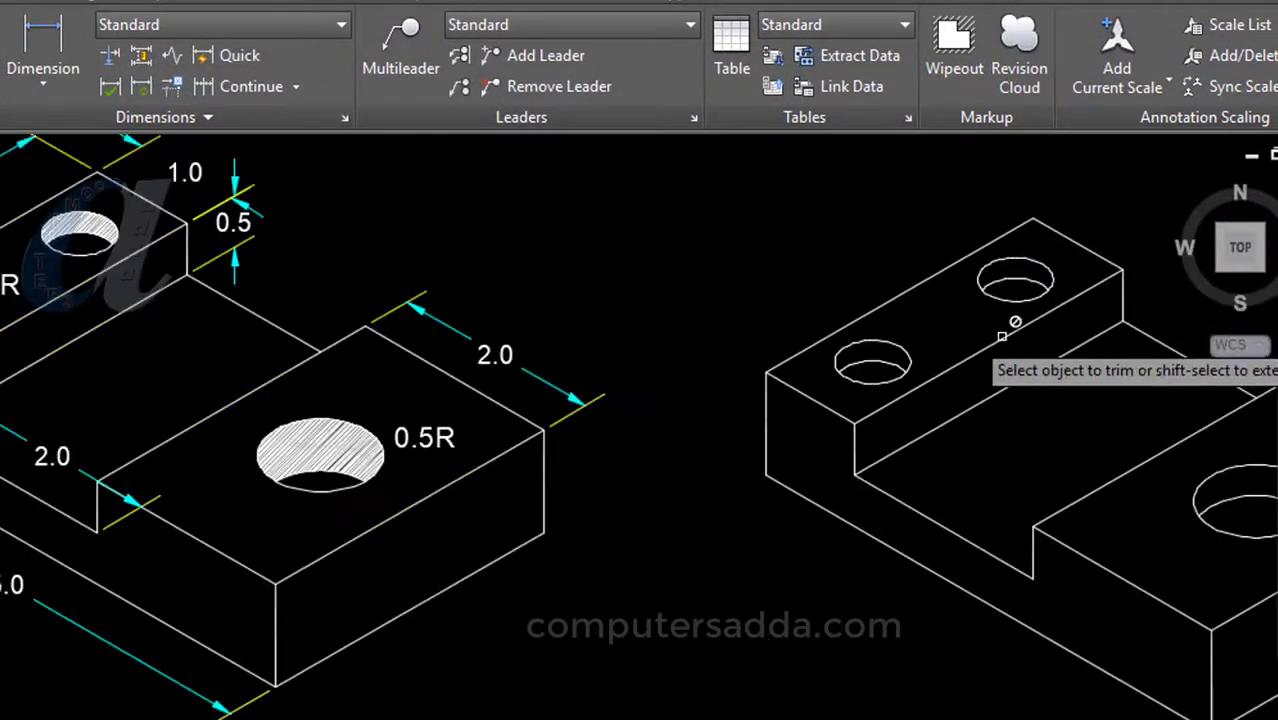
{"action": "mouse_move", "coordinate": [757, 263]}
{"action": "middle_mouse_down"}
{"action": "mouse_move", "coordinate": [747, 275]}
{"action": "mouse_move", "coordinate": [499, 291]}
{"action": "middle_mouse_up"}
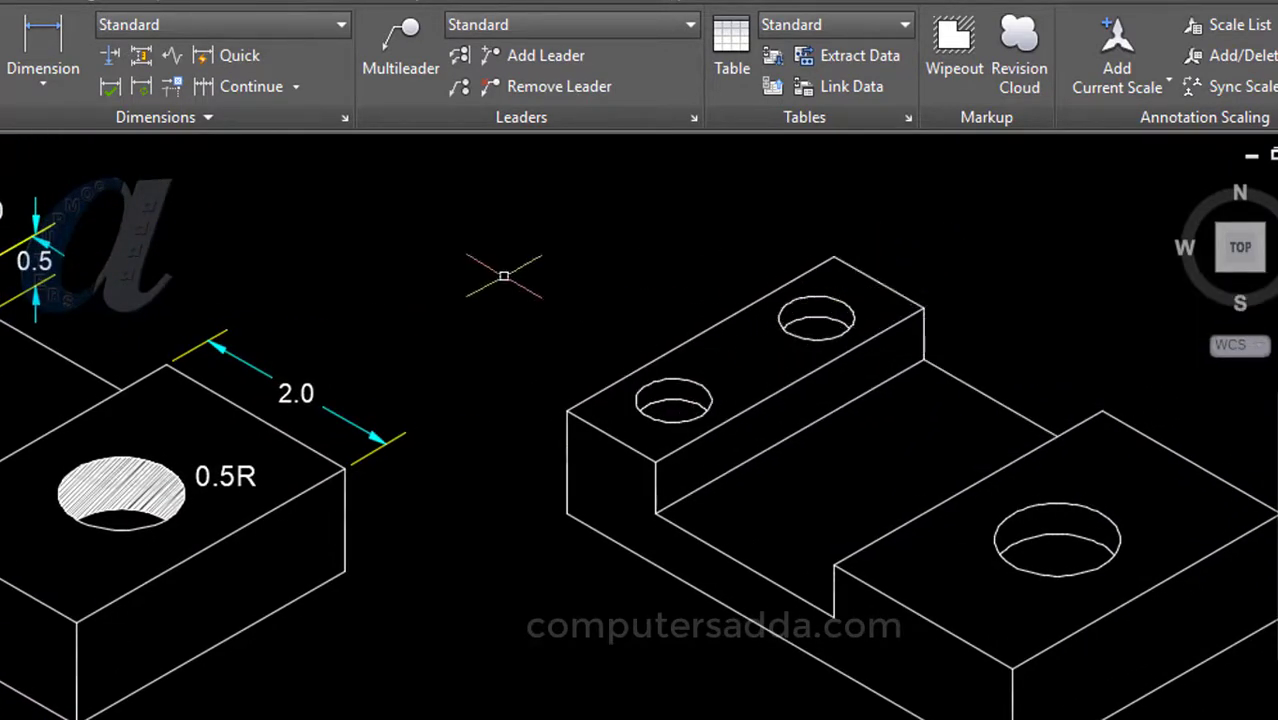
Hatch the inside of the large hole with pattern scale 0.2.
{"action": "type", "text": "h"}
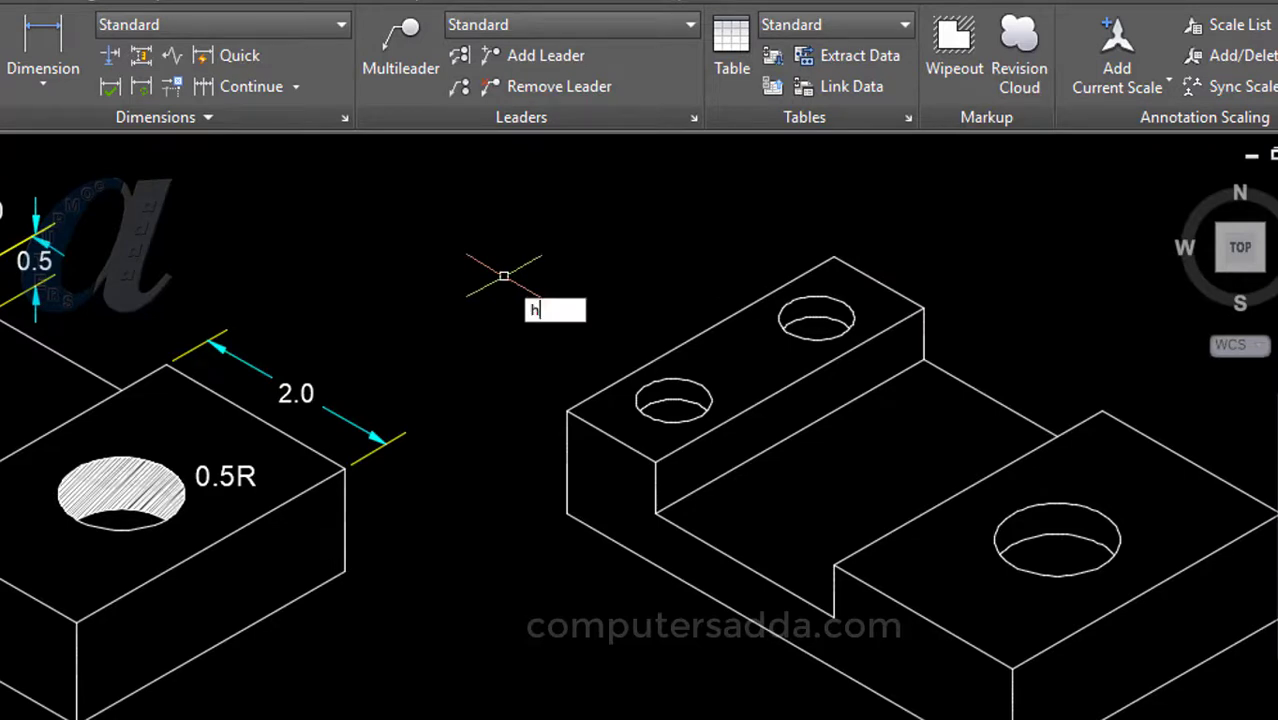
{"action": "key", "text": "Return"}
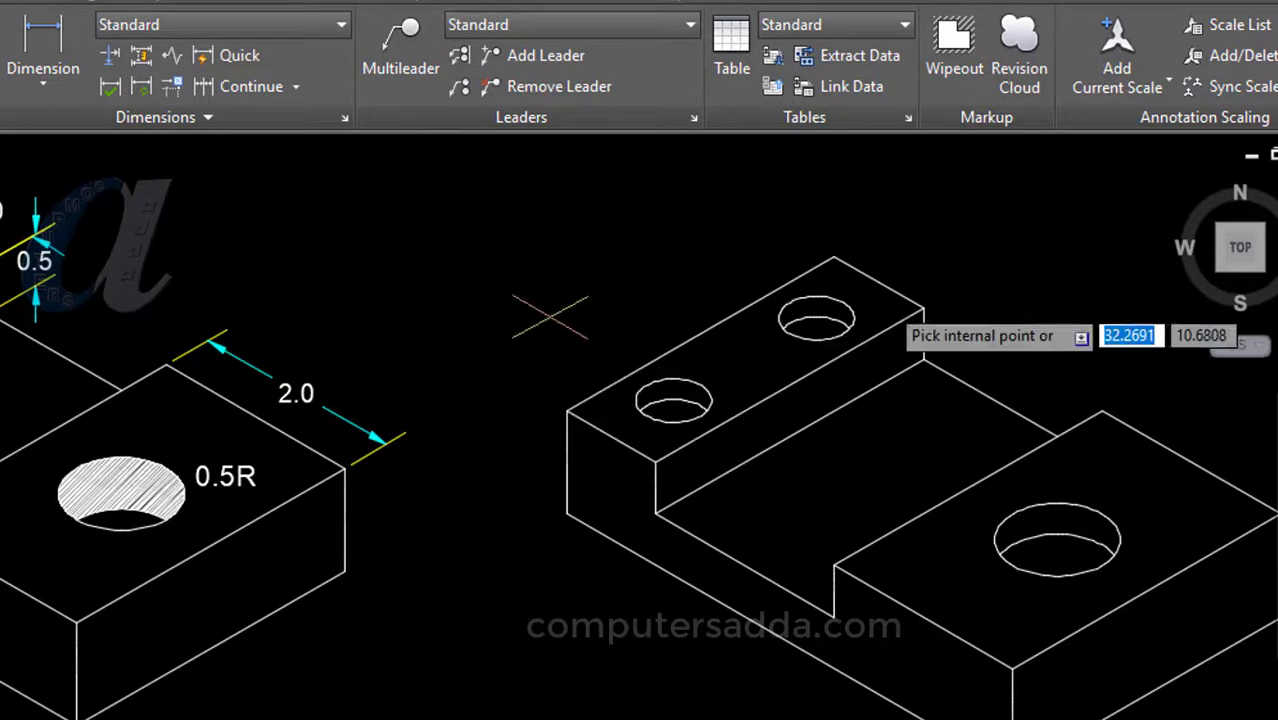
{"action": "left_click", "coordinate": [1061, 520]}
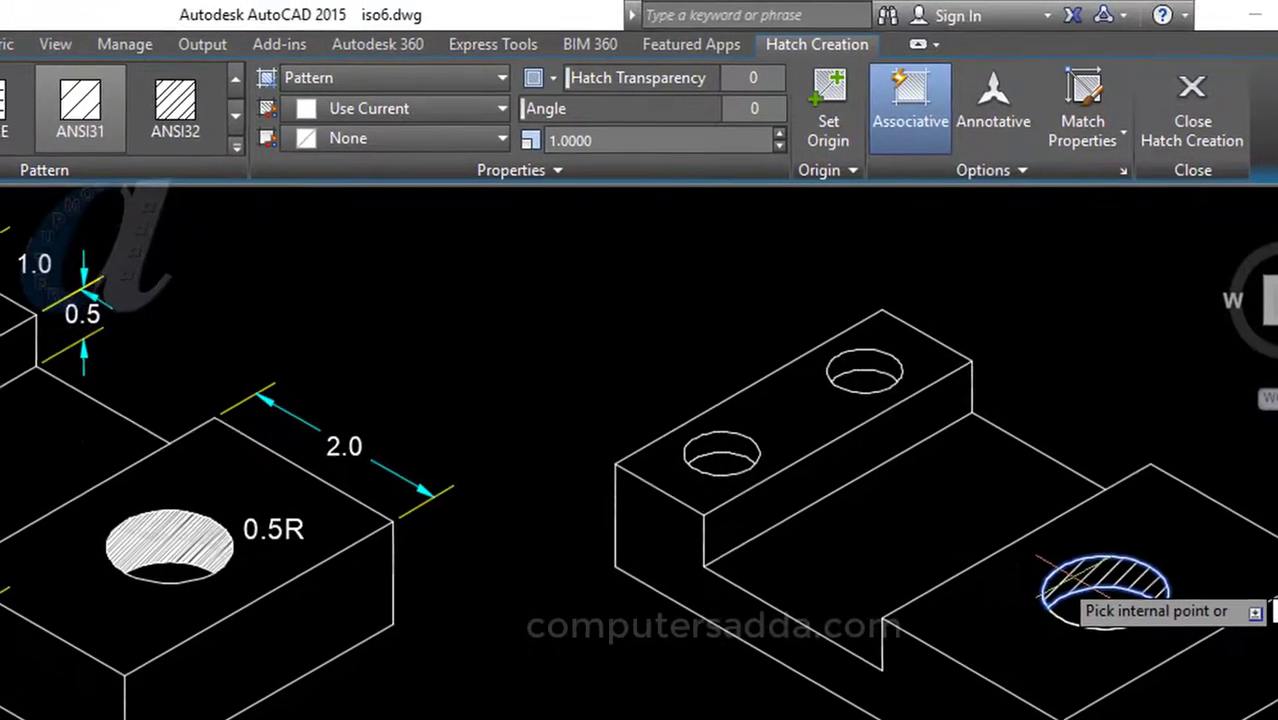
{"action": "left_click", "coordinate": [617, 141]}
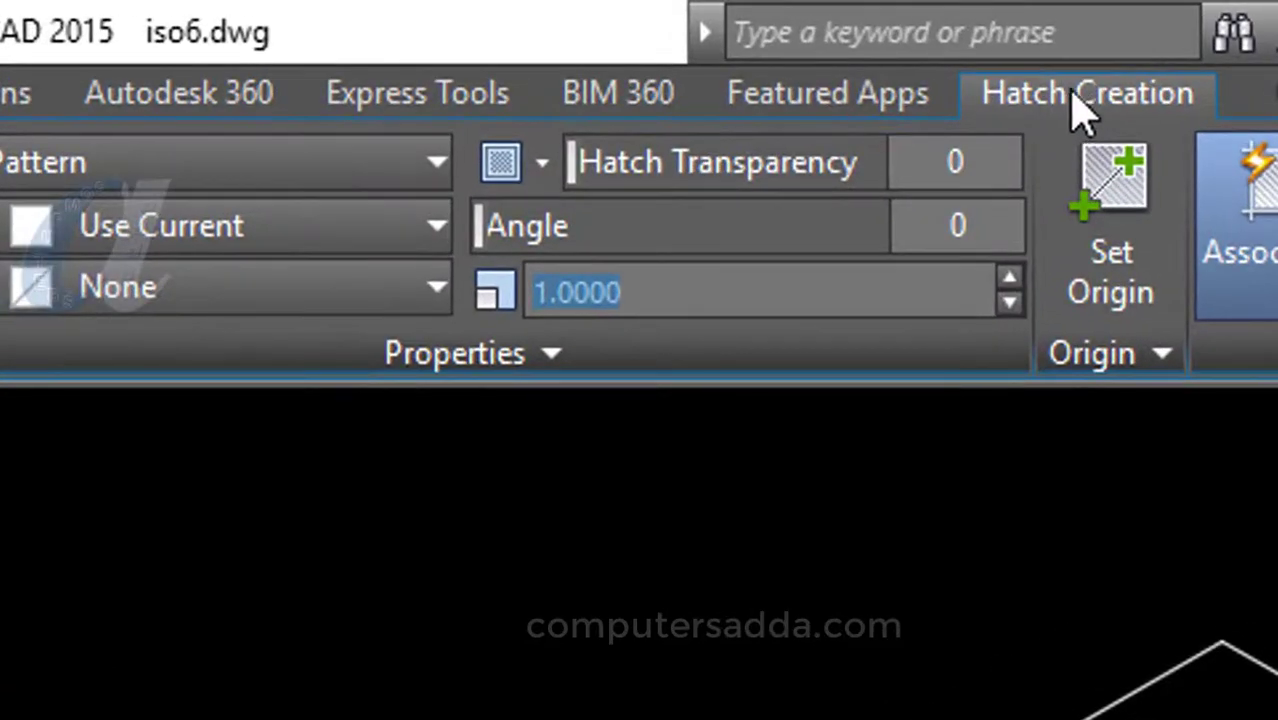
{"action": "type", "text": "0"}
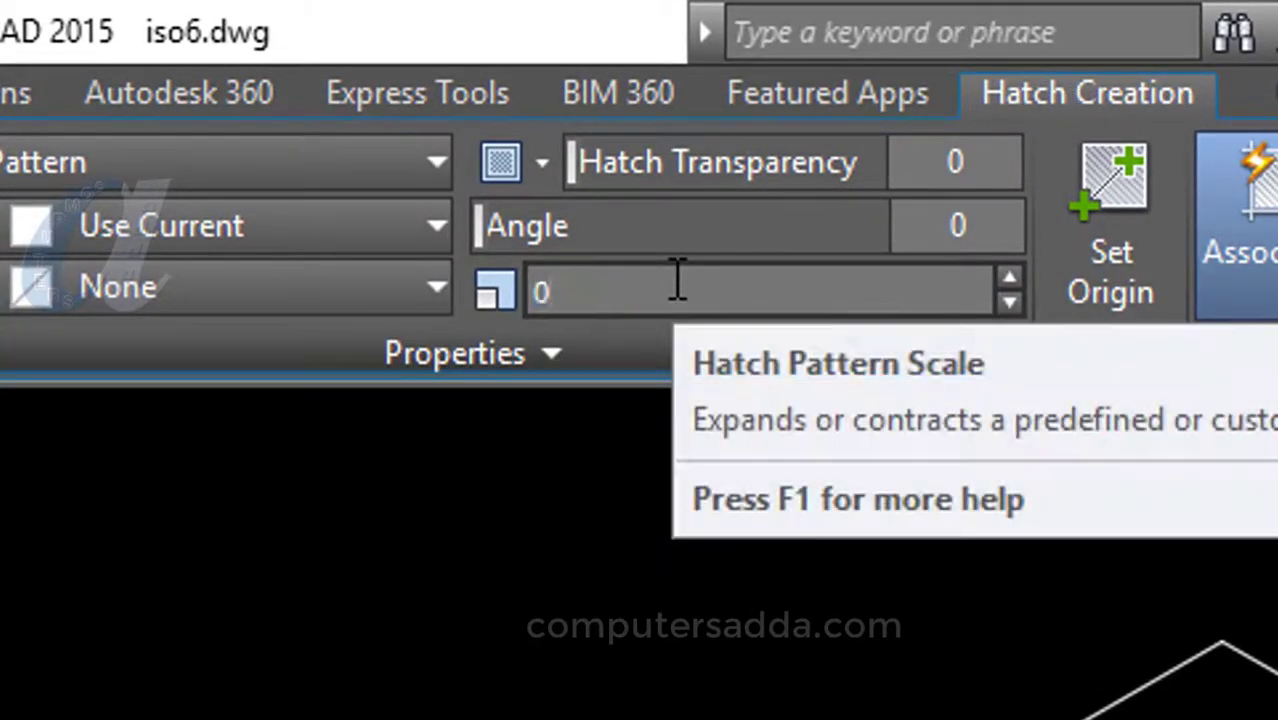
{"action": "type", "text": ".2"}
{"action": "key", "text": "Return"}
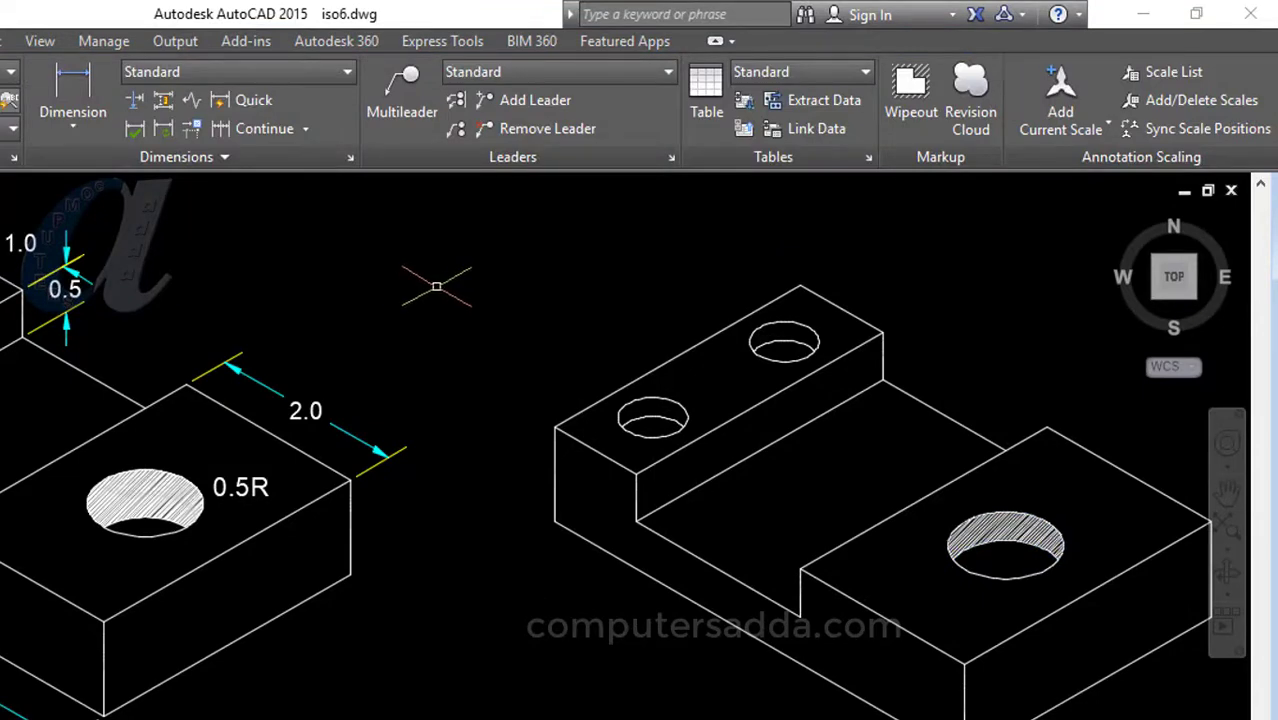
Hatch the insides of both small holes with the same pattern.
{"action": "type", "text": "h"}
{"action": "key", "text": "Return"}
{"action": "scroll", "coordinate": [570, 335], "scroll_direction": "up", "scroll_amount": 2}
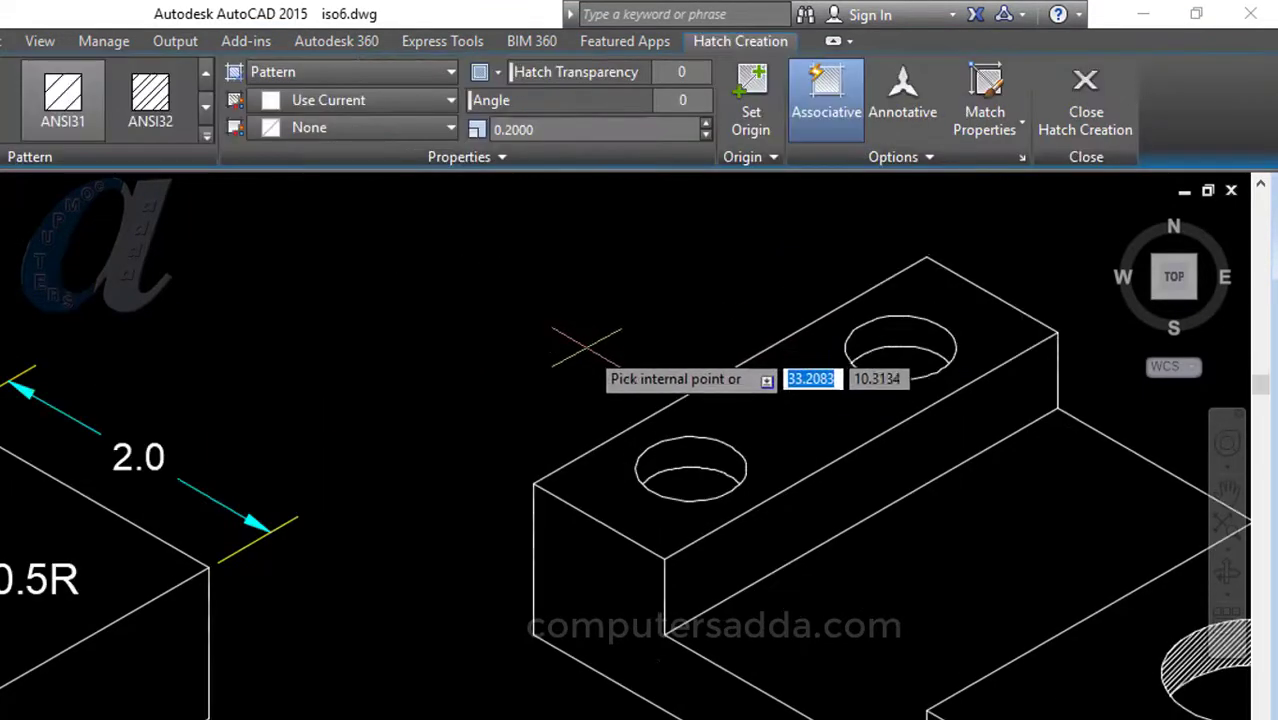
{"action": "left_click", "coordinate": [690, 465]}
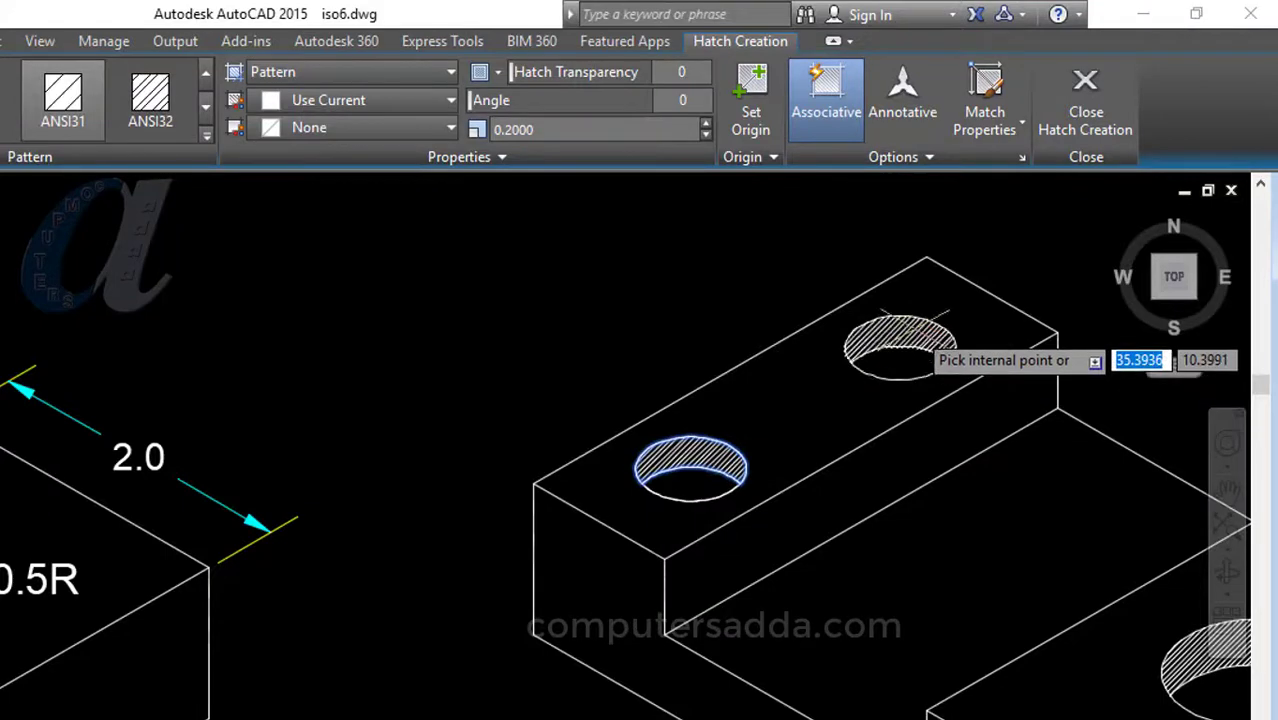
{"action": "left_click", "coordinate": [905, 340]}
{"action": "key", "text": "Return"}
{"action": "scroll", "coordinate": [514, 307], "scroll_direction": "down", "scroll_amount": 2}
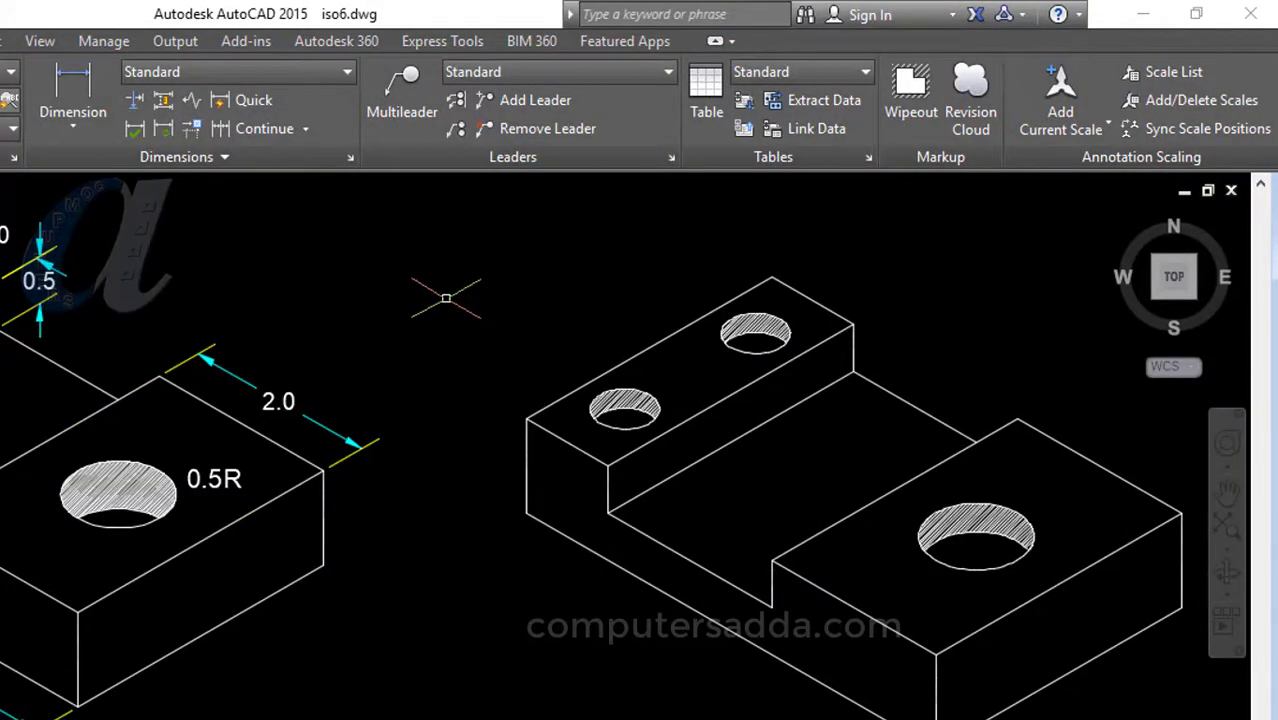
{"action": "scroll", "coordinate": [445, 298], "scroll_direction": "down", "scroll_amount": 2}
{"action": "scroll", "coordinate": [579, 297], "scroll_direction": "up", "scroll_amount": 2}
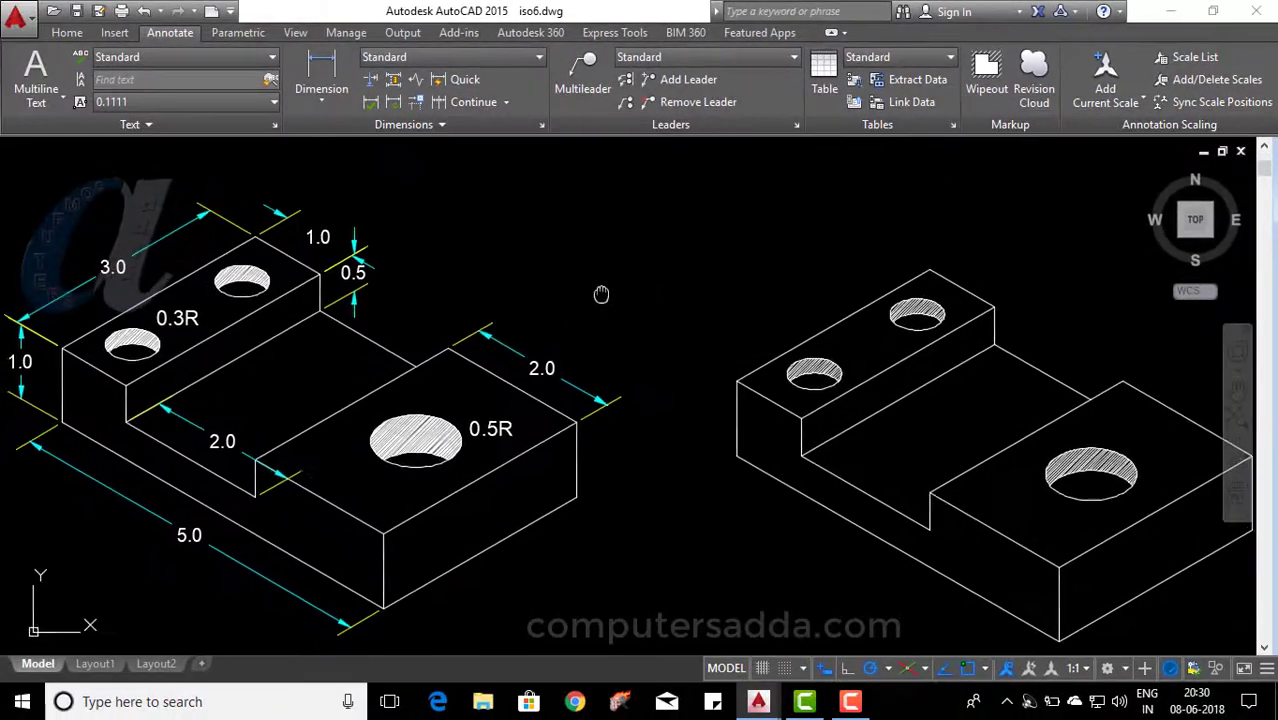
{"action": "mouse_move", "coordinate": [602, 288]}
{"action": "middle_mouse_down"}
{"action": "mouse_move", "coordinate": [596, 265]}
{"action": "mouse_move", "coordinate": [570, 258]}
{"action": "middle_mouse_up"}
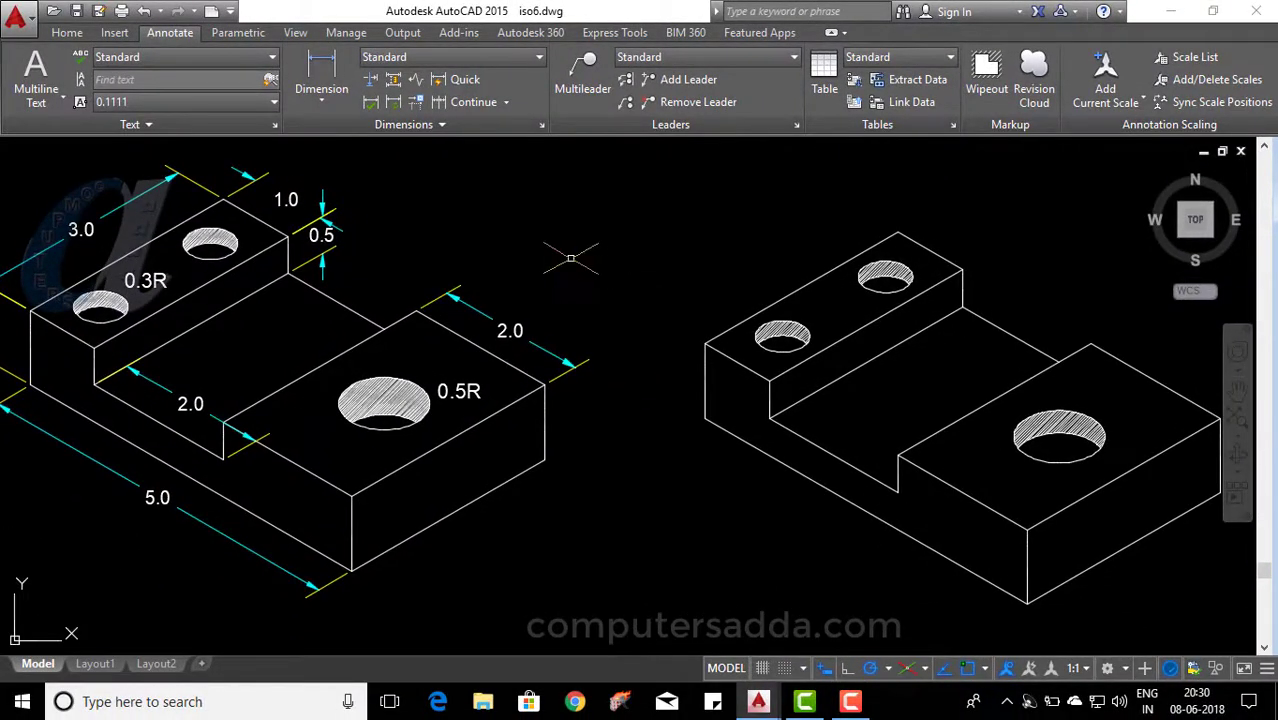